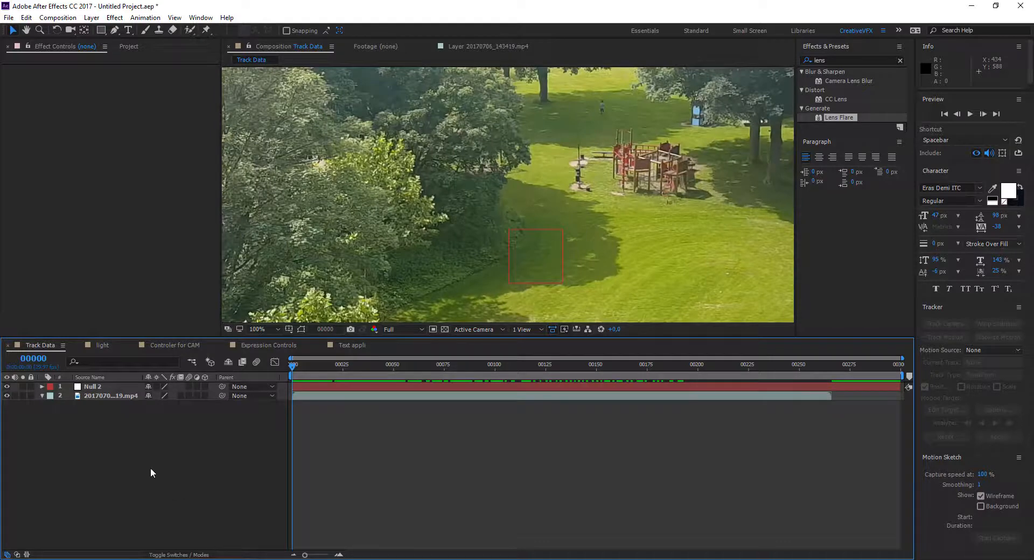
right_click(170, 444)
mouse_move(238, 448)
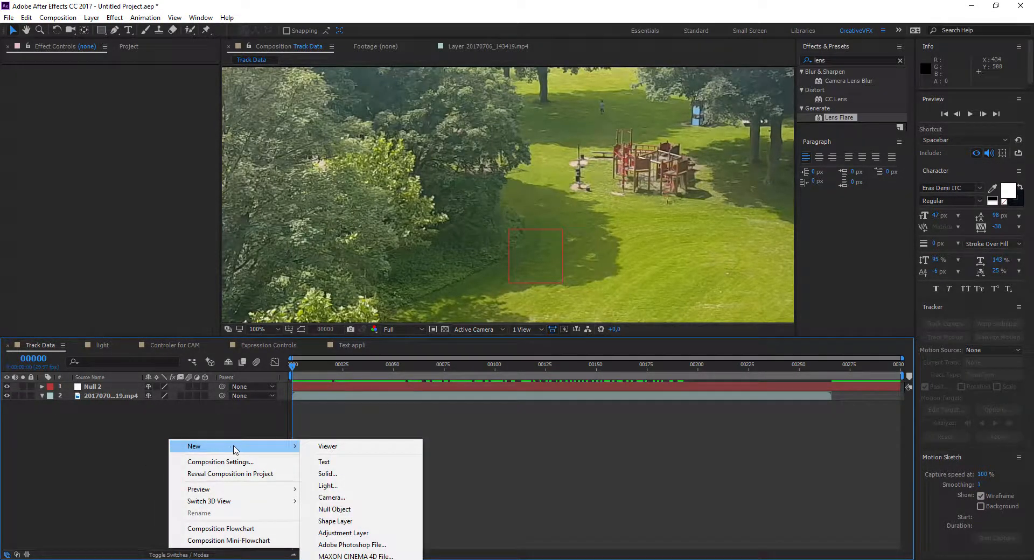
click(340, 510)
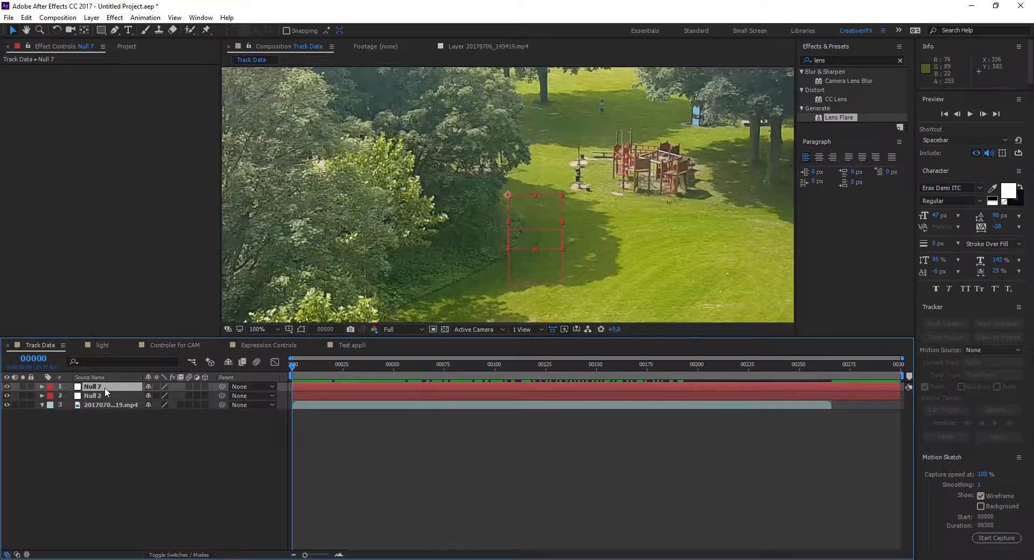
key(Delete)
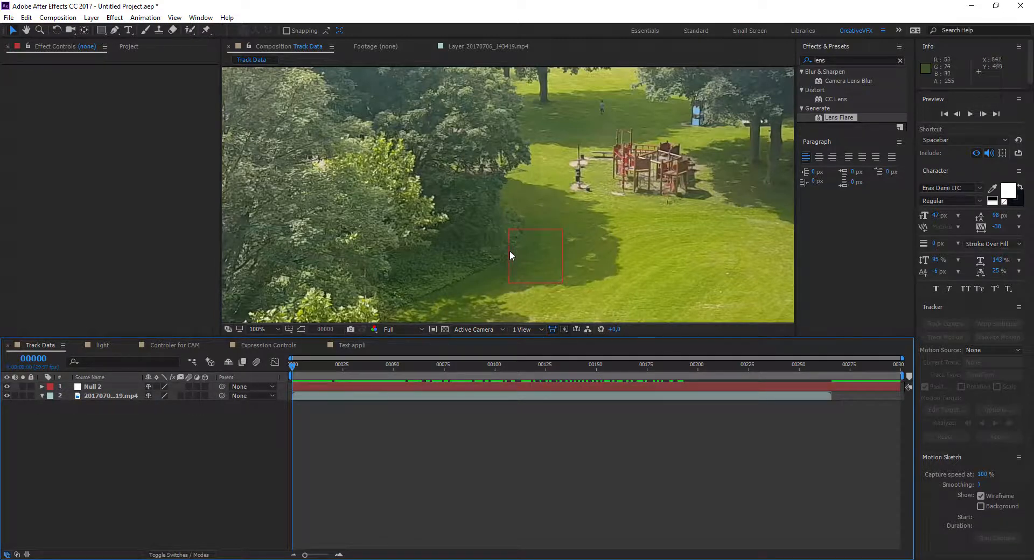
Step: Hide the Null 2 layer and start motion tracking on the park video layer
click(96, 387)
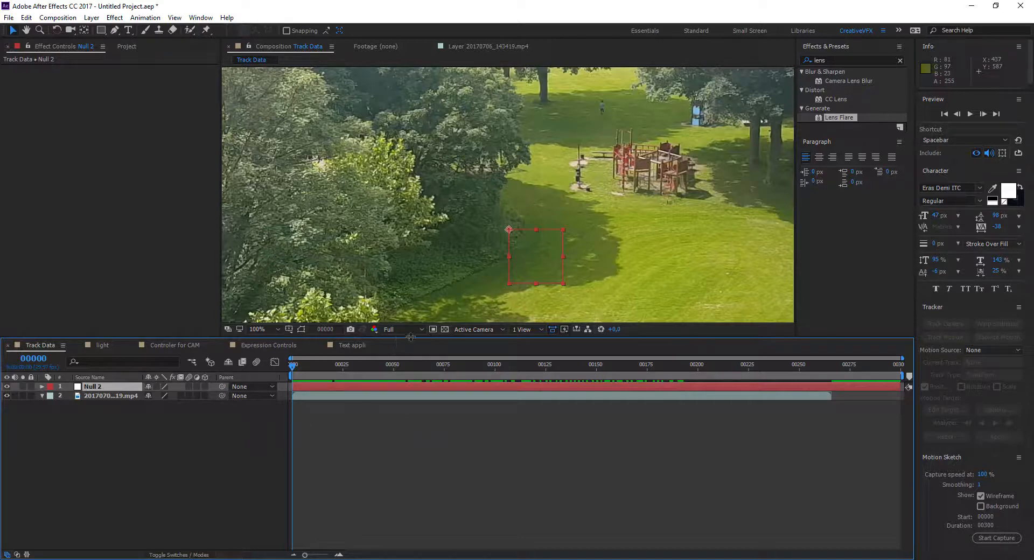
click(7, 387)
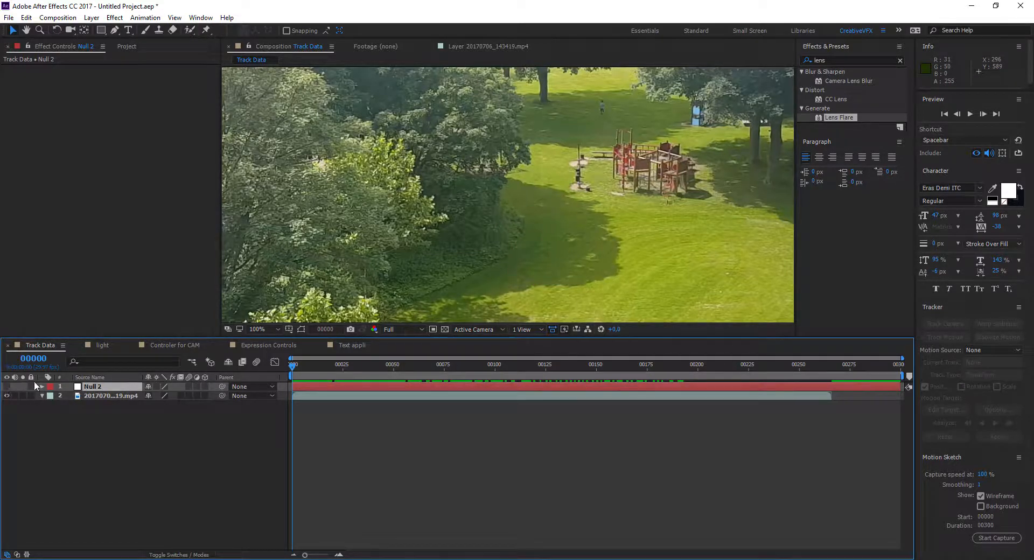
click(100, 397)
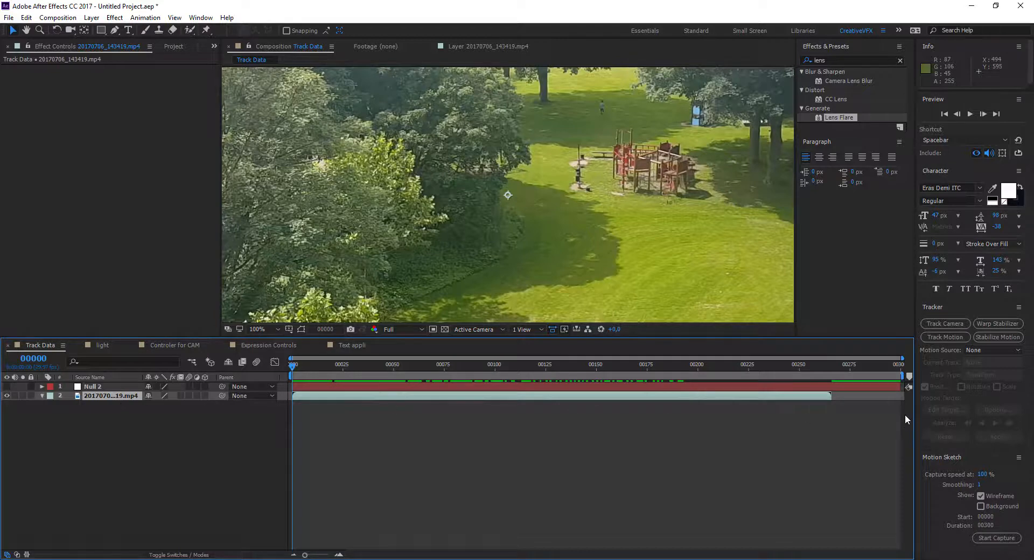
click(945, 337)
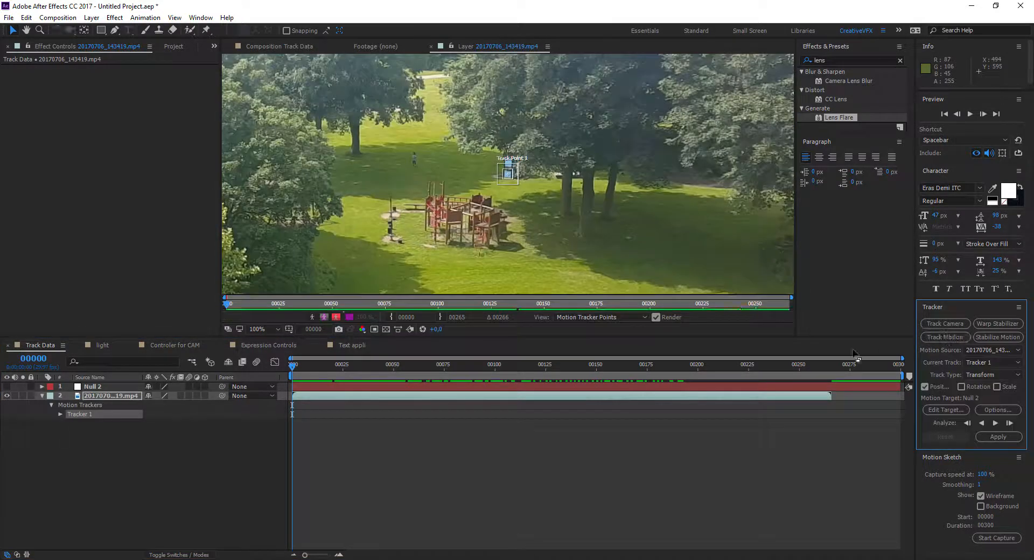
Step: Fit the track point's feature and search regions around the blue object behind the playground and analyze forward to frame 141
scroll(516, 194, up, 2)
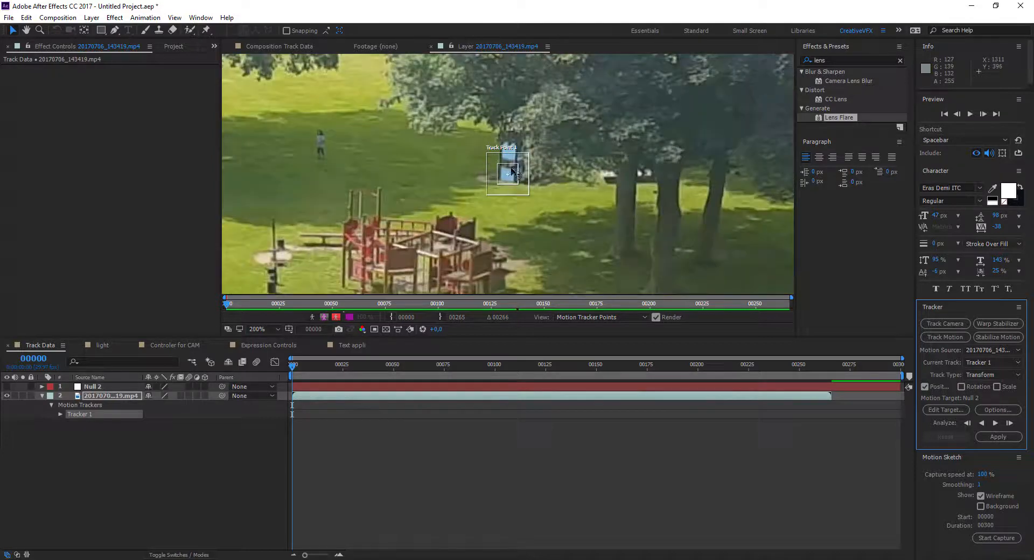
click(519, 184)
mouse_move(519, 184)
mouse_down()
mouse_move(408, 201)
mouse_move(331, 196)
mouse_move(444, 204)
mouse_move(515, 154)
mouse_move(534, 182)
mouse_move(526, 168)
mouse_up()
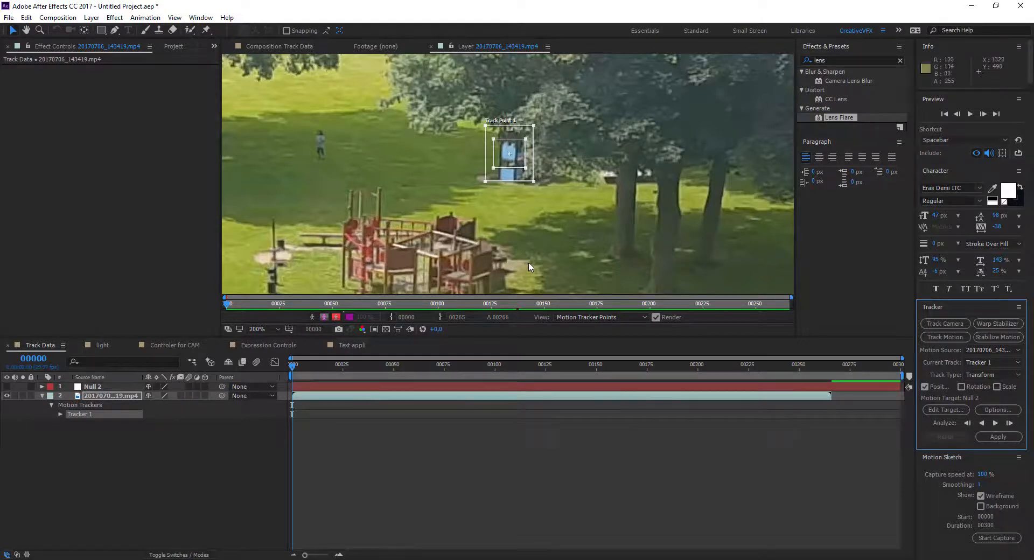
key(comma)
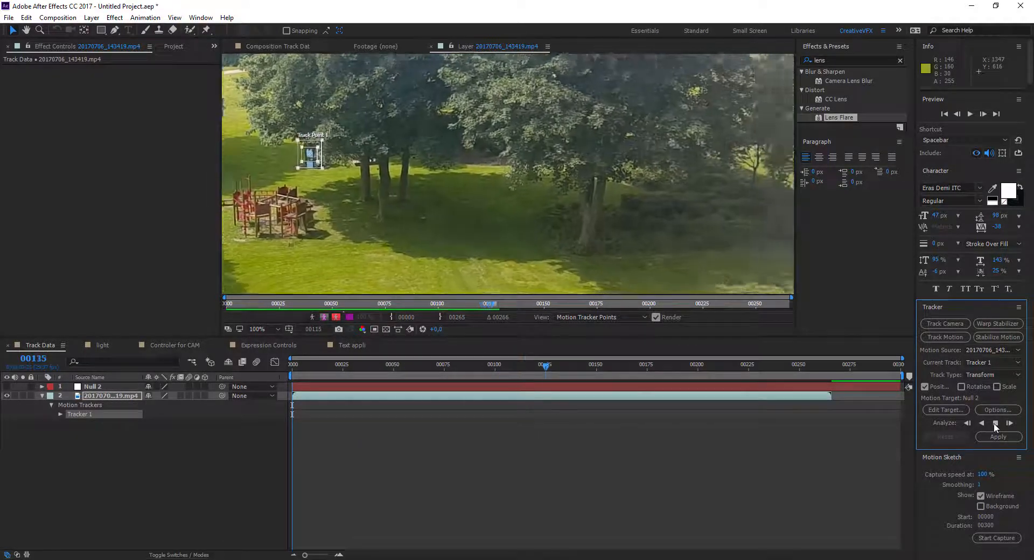
click(994, 423)
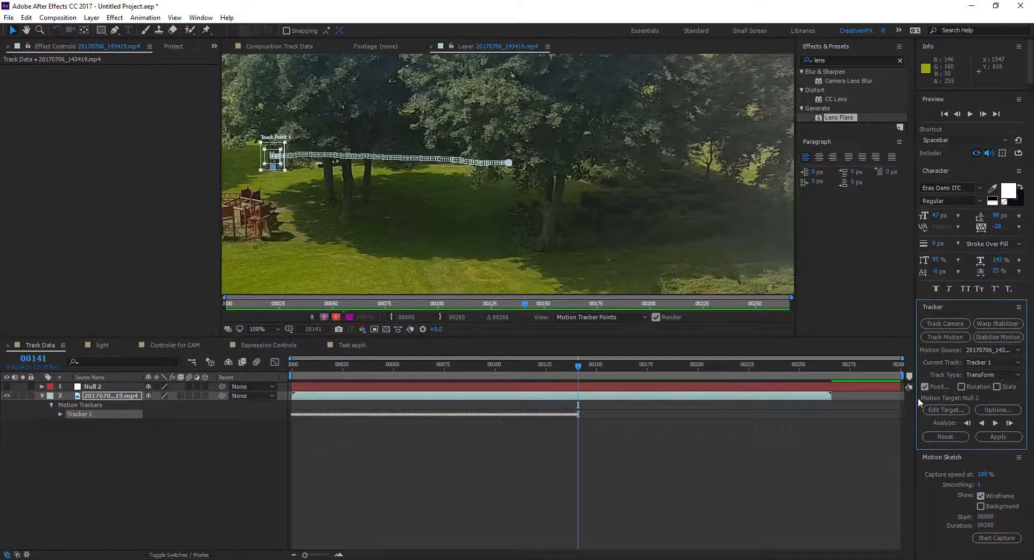
Step: Set Null 2 as the motion target and apply the tracking data in X and Y
click(954, 410)
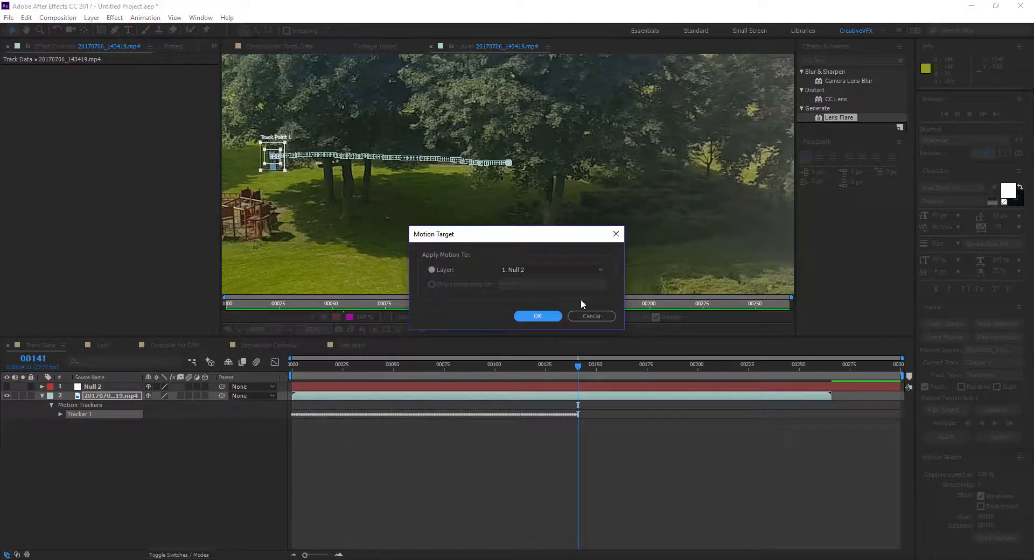
click(529, 270)
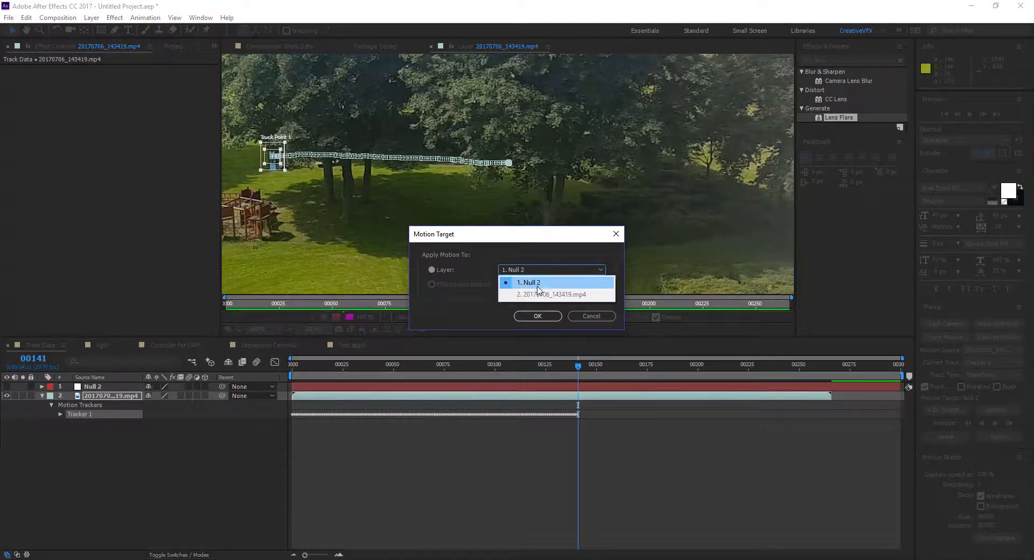
click(537, 283)
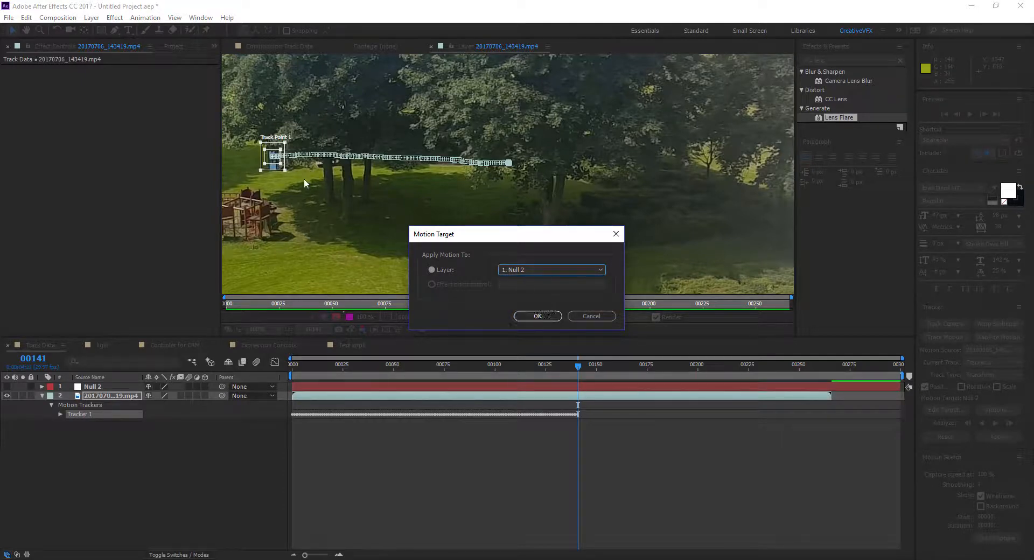
click(522, 318)
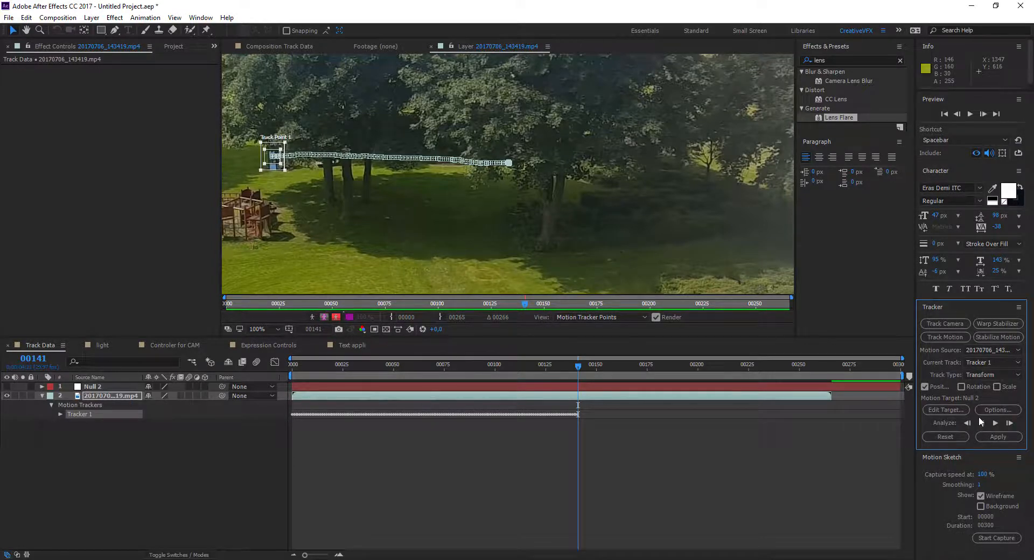
click(998, 437)
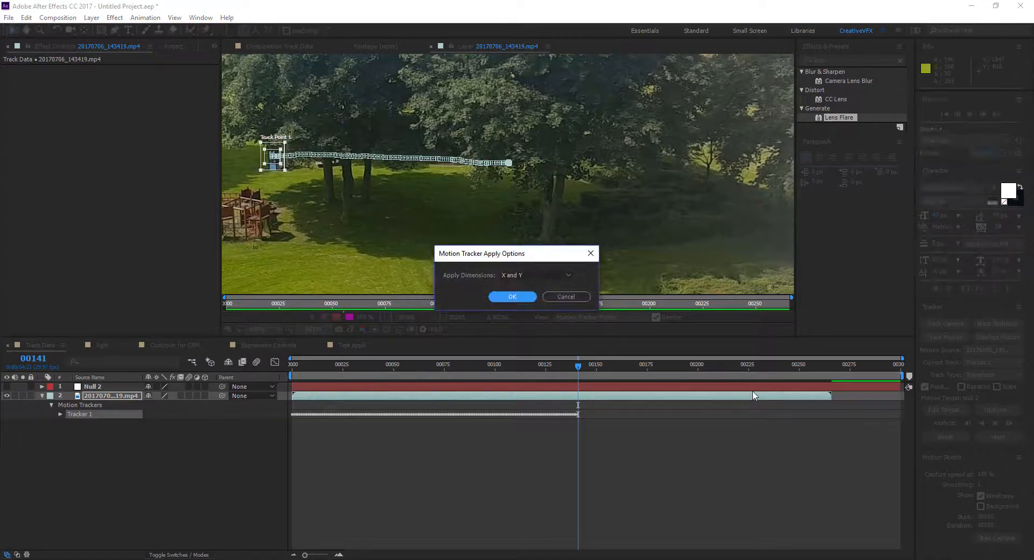
click(514, 297)
Step: Return to frame 0 and delete Tracker 1 from the video layer
drag(590, 364, 286, 405)
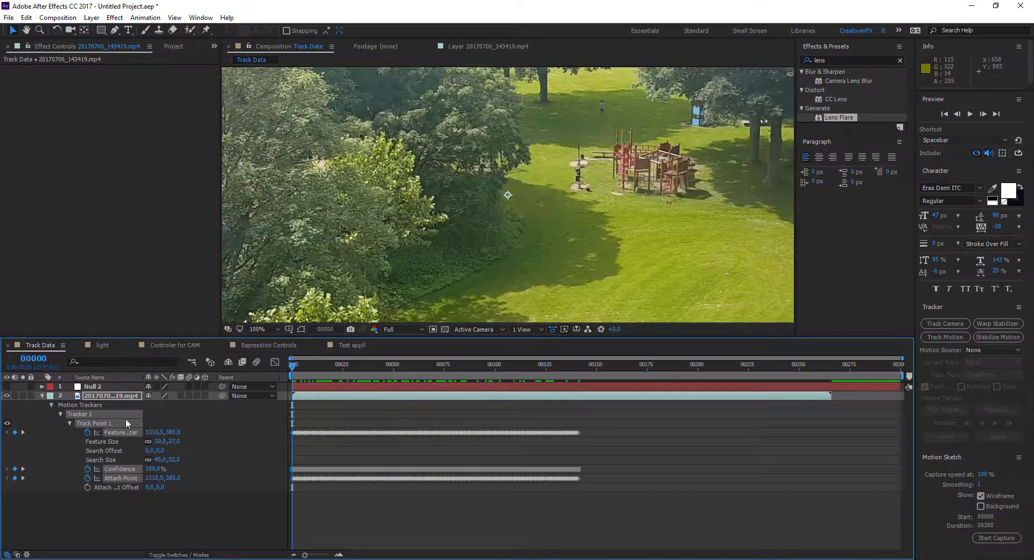
double_click(84, 414)
click(85, 414)
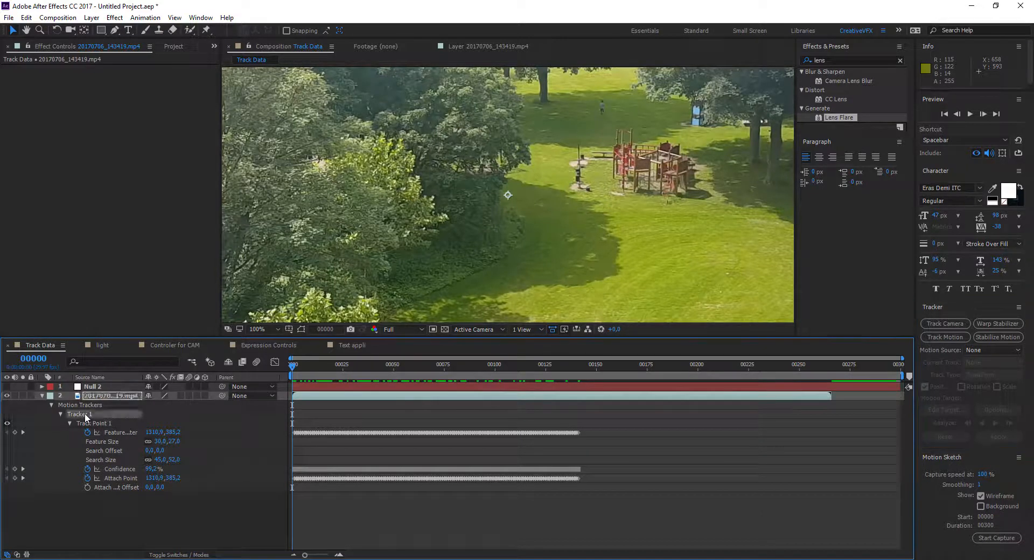
key(Delete)
Step: Display layer names instead of source names, make Null 2 visible again and reveal its Position keyframes
click(101, 378)
click(98, 387)
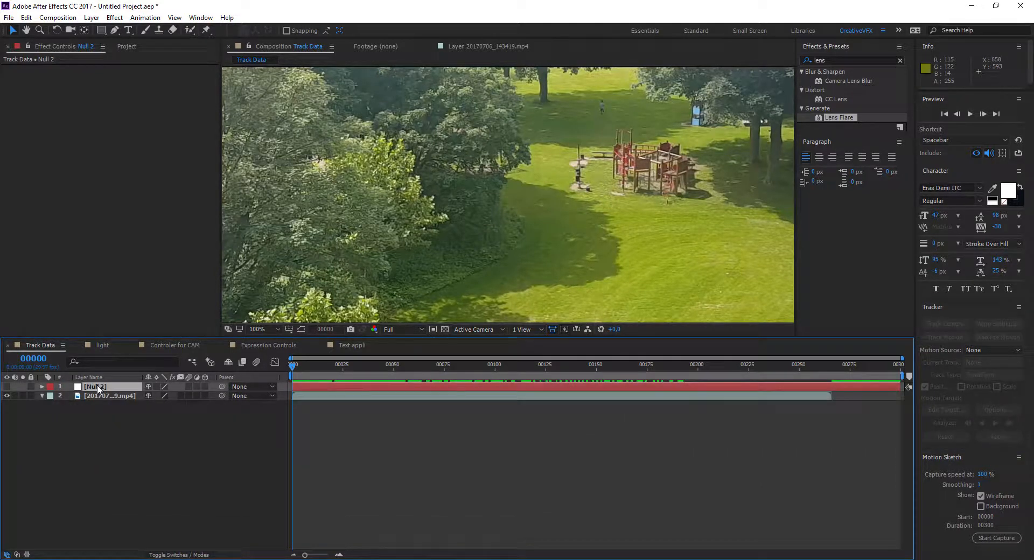
click(8, 386)
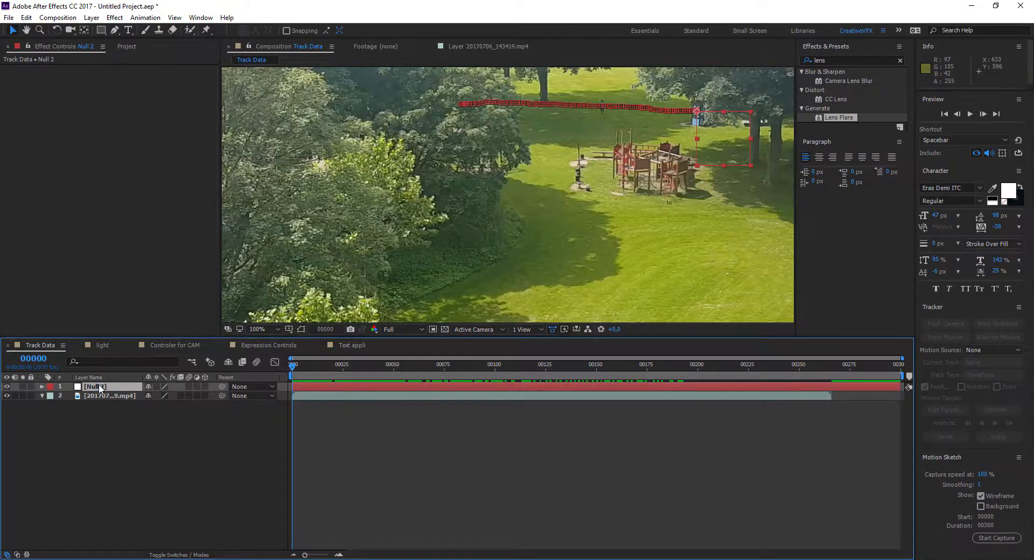
key(p)
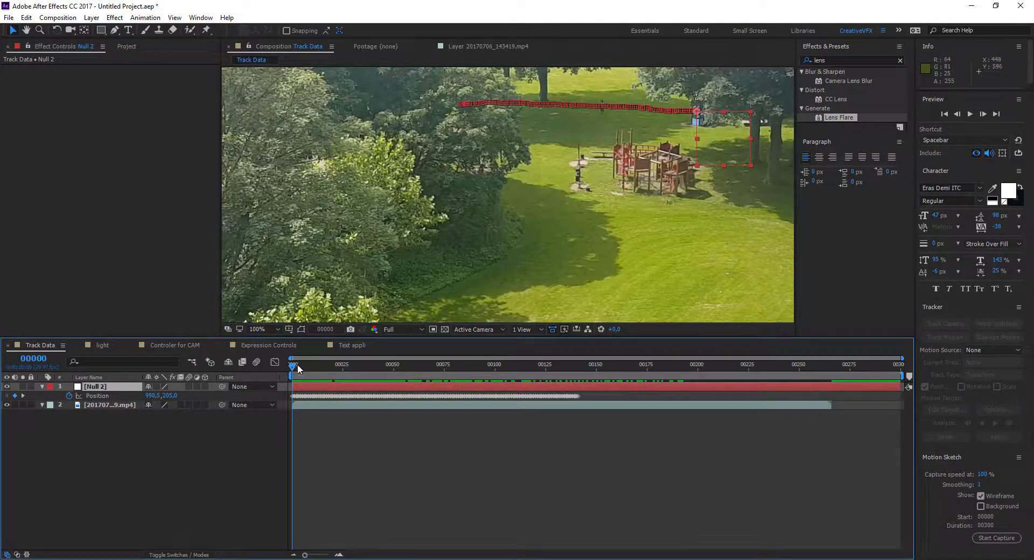
Step: Play and scrub the composition to check how Null 2 follows the tracked object
key(space)
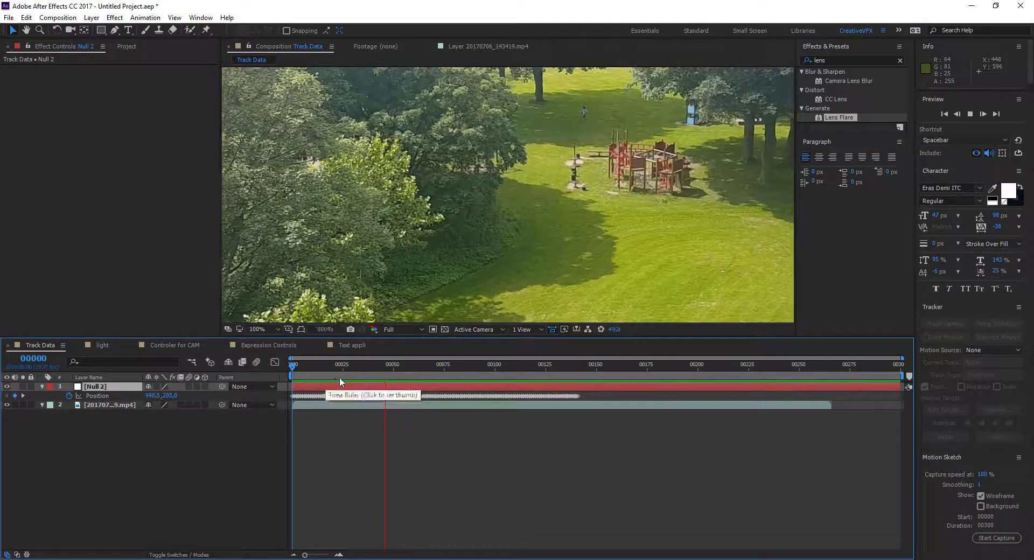
key(space)
drag(396, 367, 443, 372)
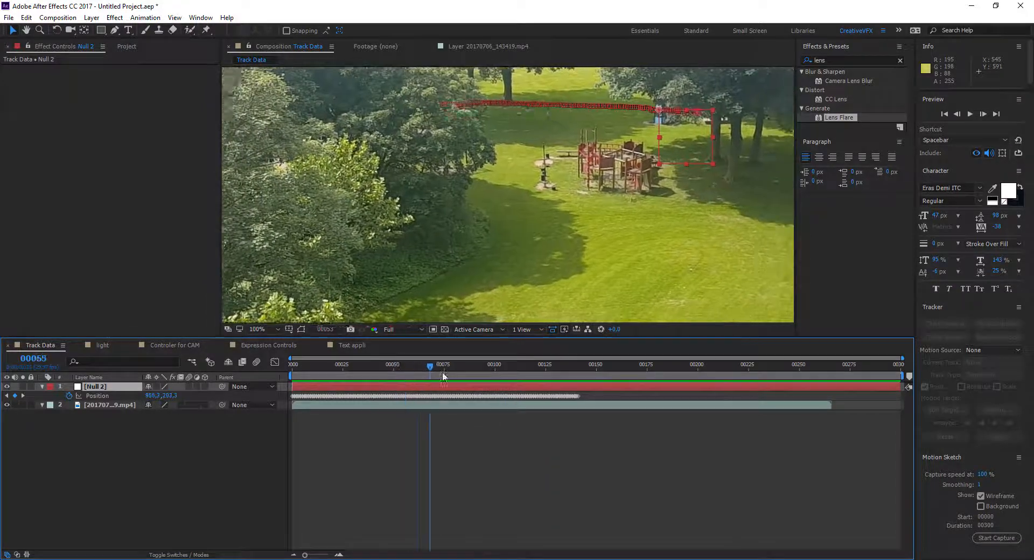
Step: Create a text layer reading "PLAY" in the composition
scroll(576, 201, down, 2)
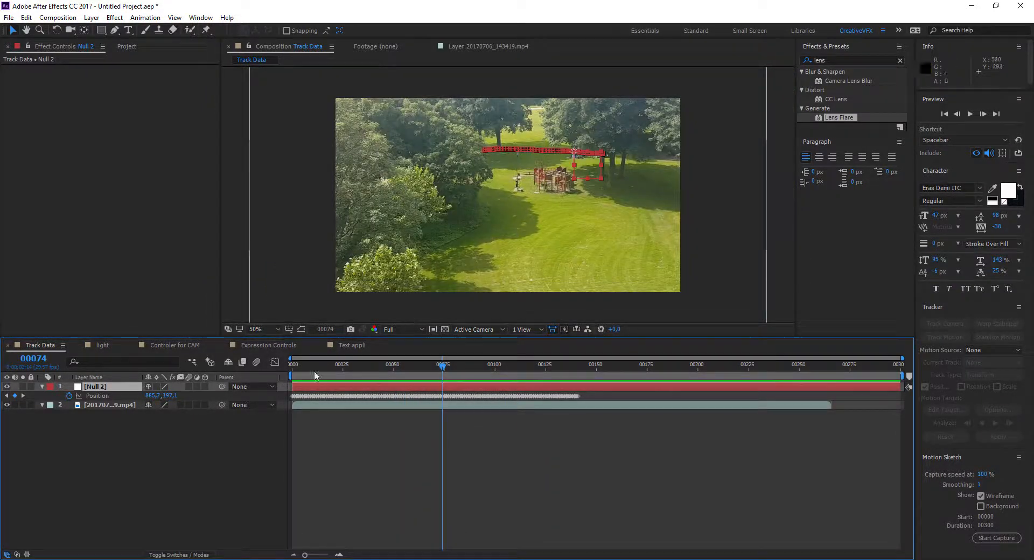
right_click(204, 434)
mouse_move(234, 442)
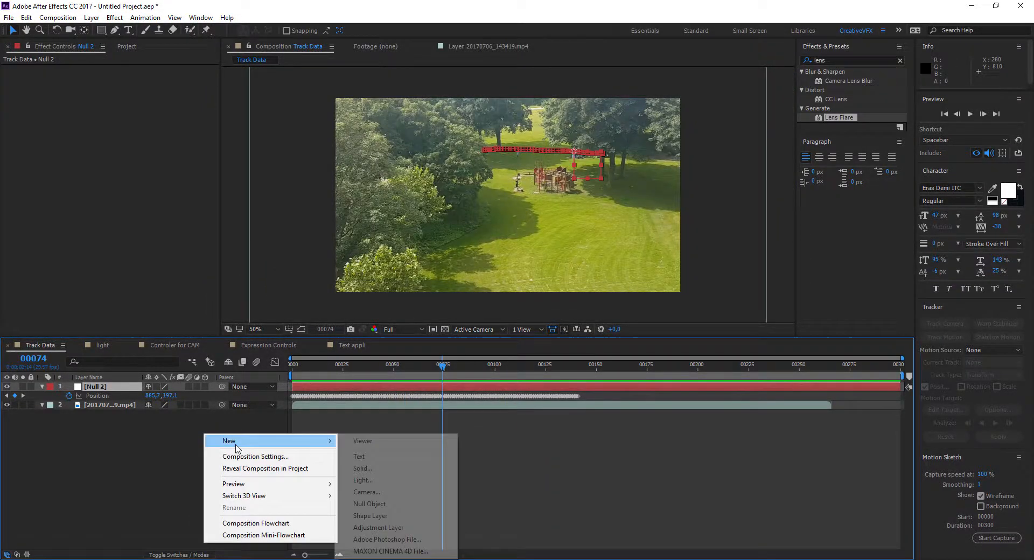
click(371, 458)
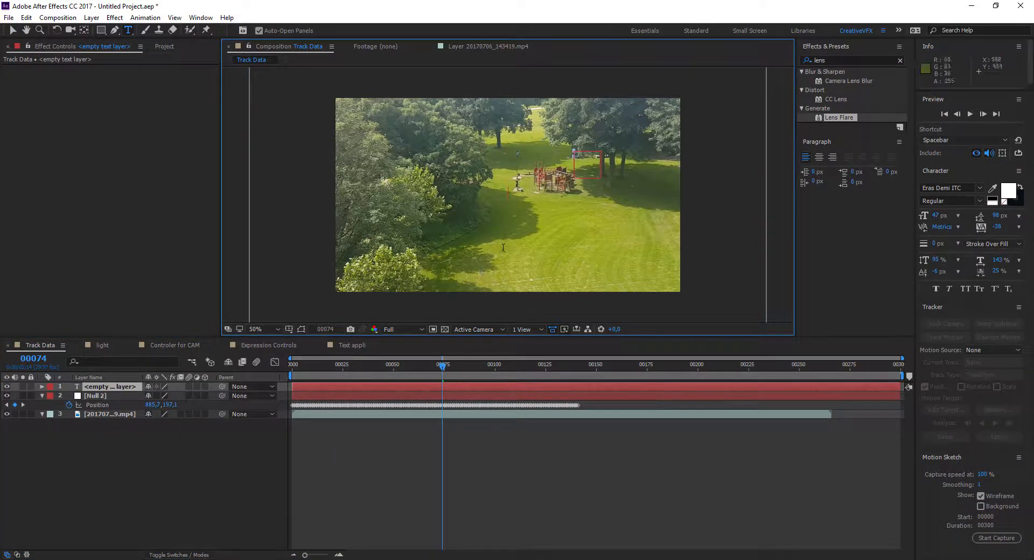
text(PLAY)
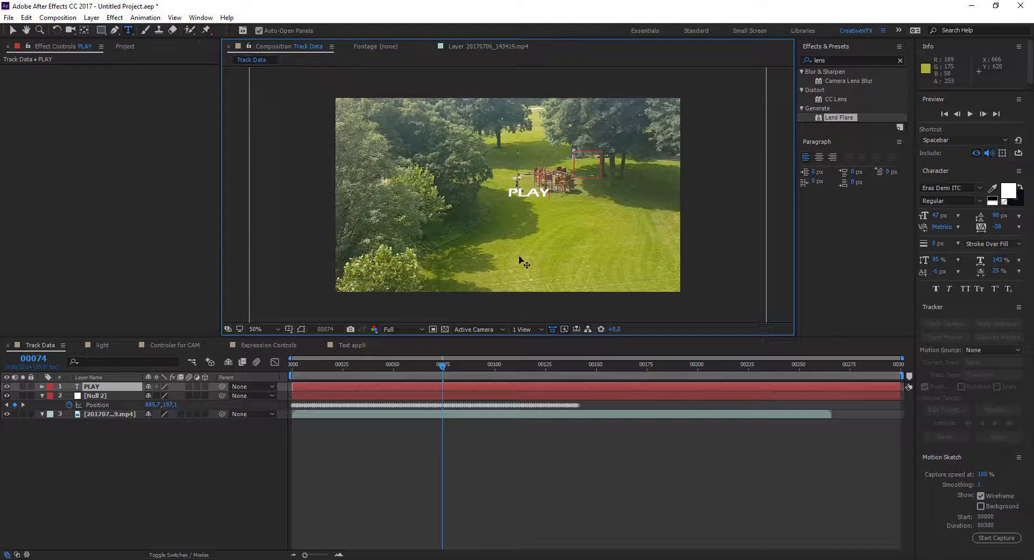
scroll(521, 260, up, 1)
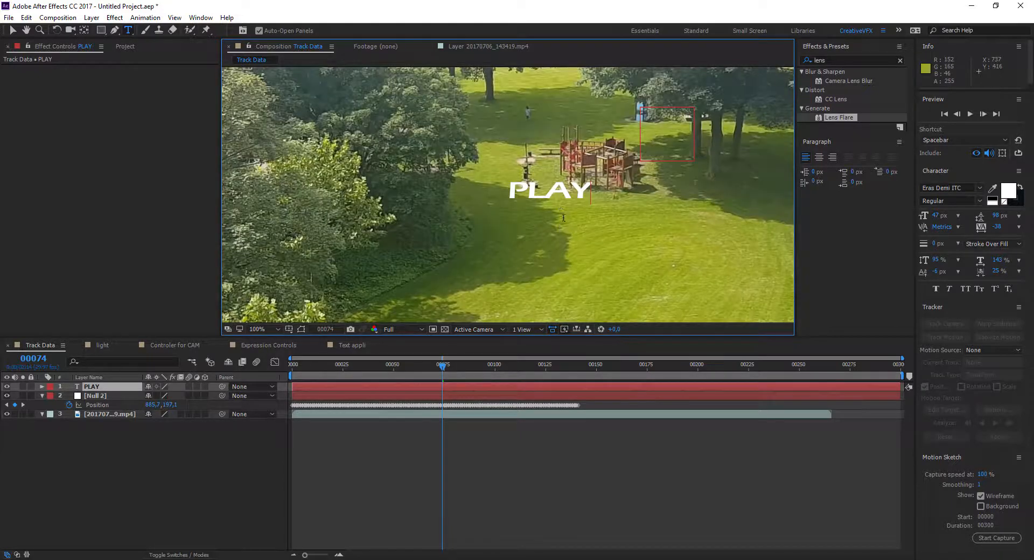
click(241, 455)
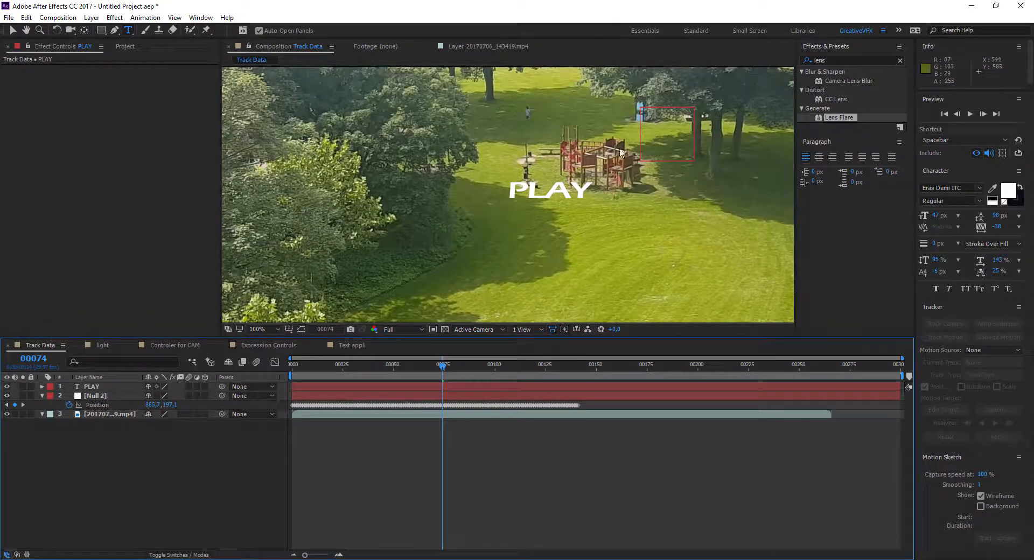
Step: Move the PLAY text just above the tracked blue object and parent its layer to Null 2
key(v)
drag(570, 182, 628, 91)
click(95, 389)
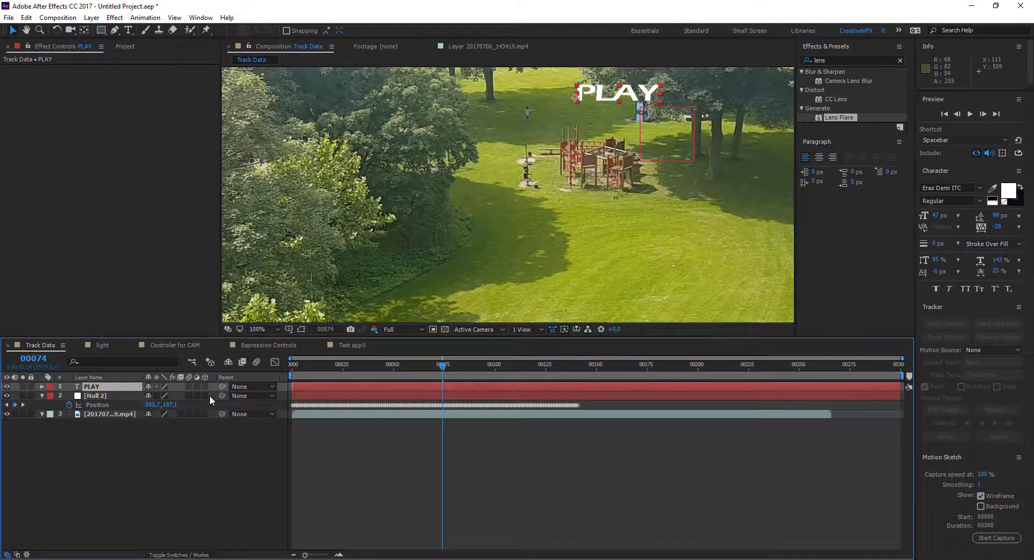
drag(222, 386, 114, 401)
Step: Hide Null 2 and preview from frame 0 to check that the PLAY text follows the footage
click(7, 396)
drag(443, 365, 284, 378)
key(space)
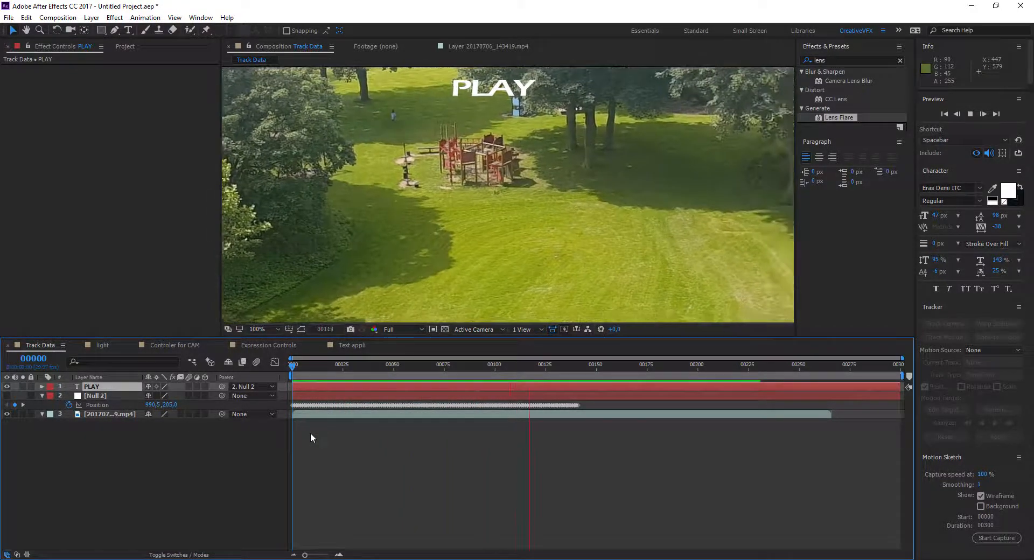
key(space)
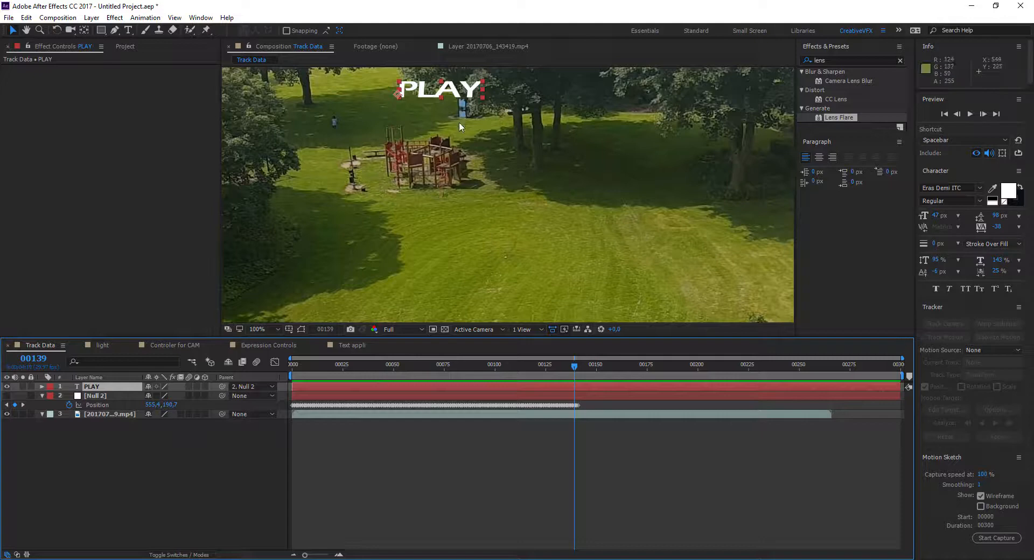
Step: Make Null 2 visible, return to frame 0 and collapse the null's Position property
drag(583, 376, 392, 380)
click(96, 398)
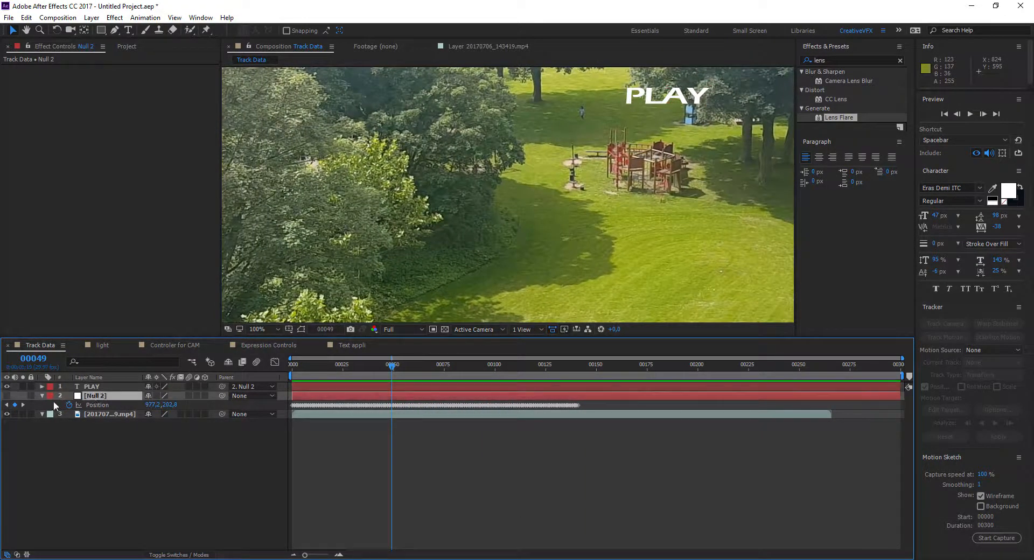
click(4, 396)
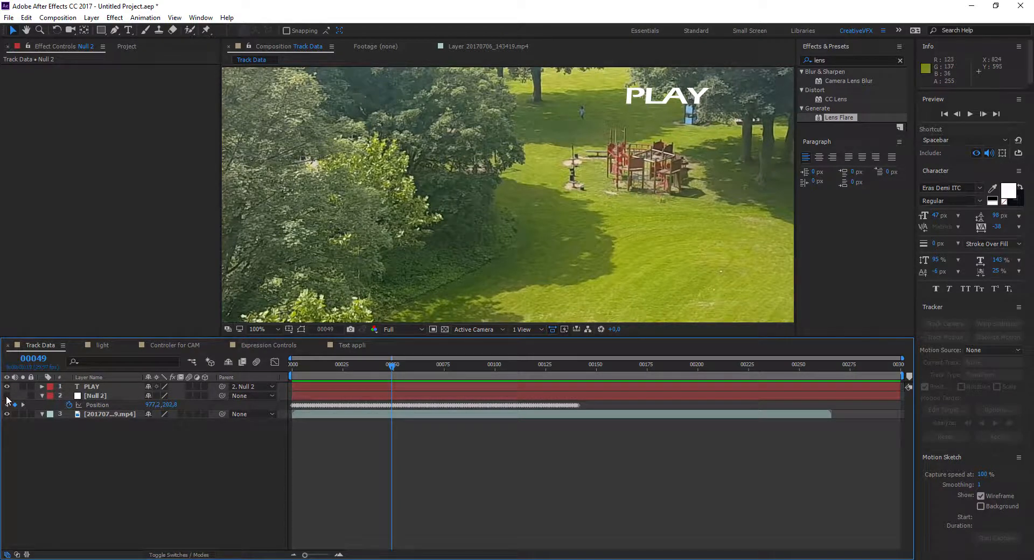
click(6, 396)
drag(377, 363, 234, 393)
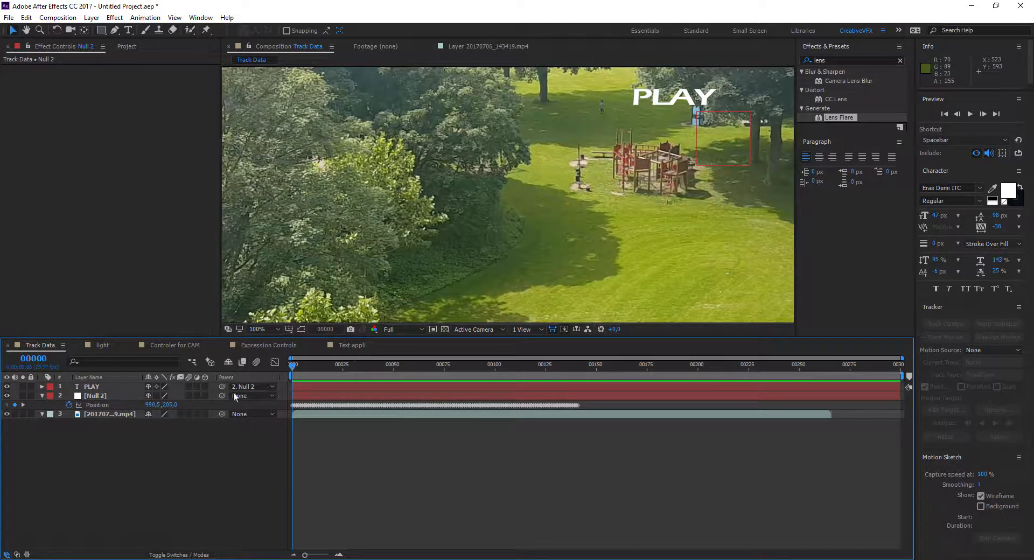
click(42, 396)
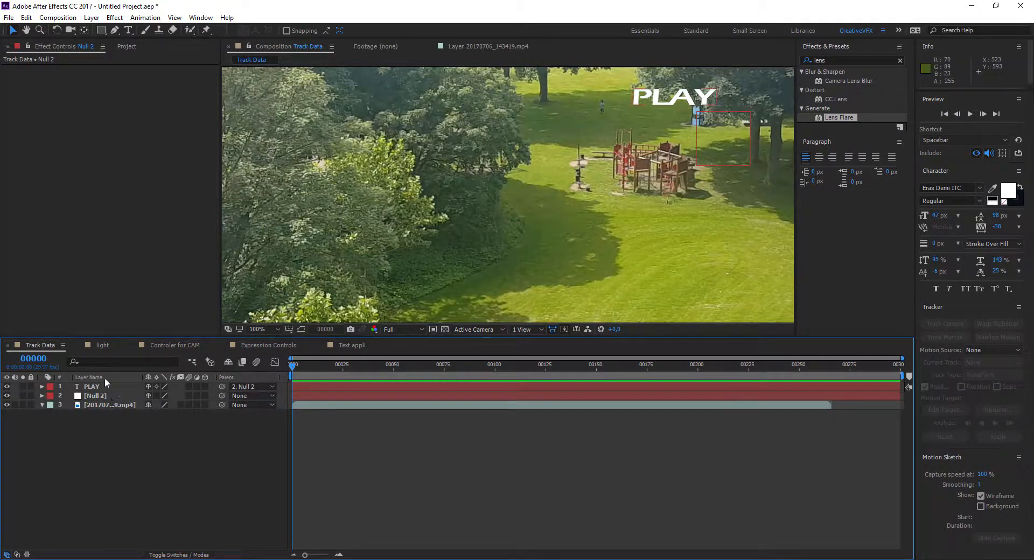
Step: Open the light composition and inspect its Null 4 layer and the OF layer's Optical Flares settings
click(102, 346)
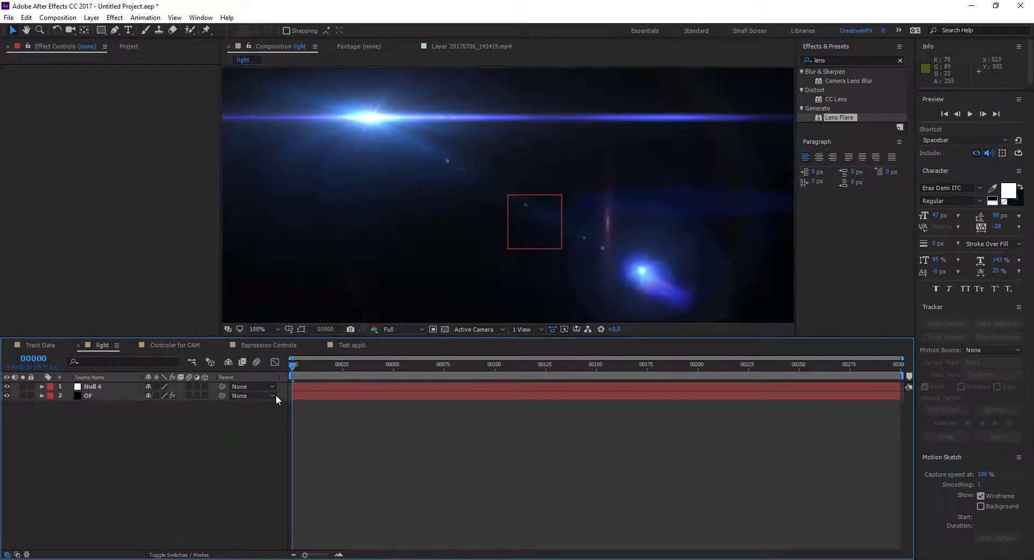
mouse_move(293, 367)
mouse_down()
mouse_move(423, 373)
mouse_move(293, 368)
mouse_up()
click(84, 387)
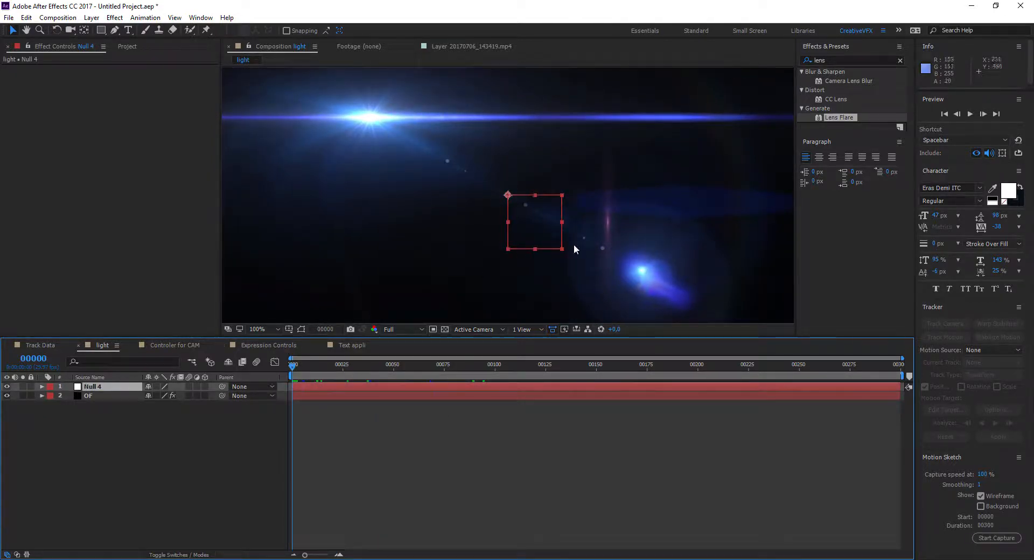
click(60, 399)
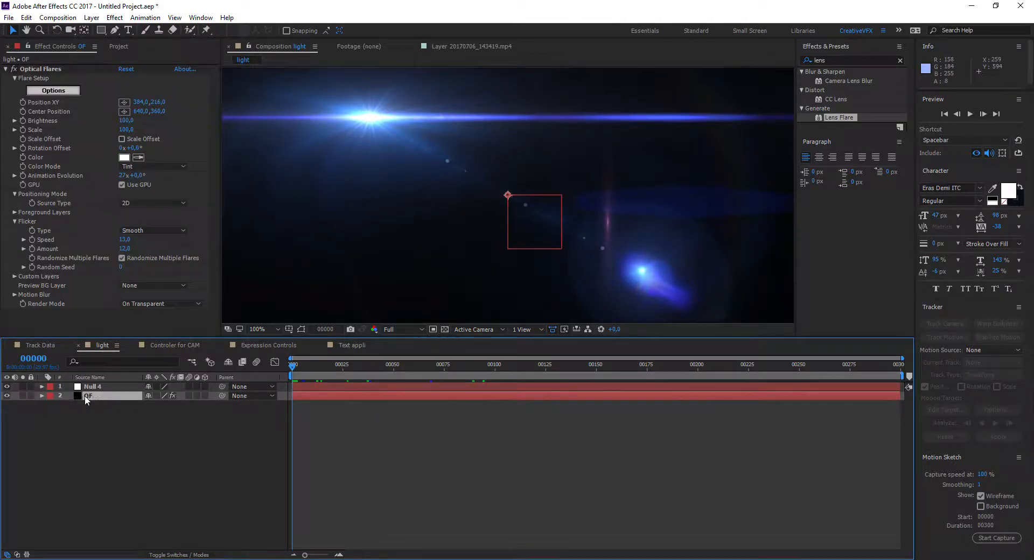
click(23, 396)
click(23, 396)
Step: Record a freehand winding position path across the frame for Null 4 with Motion Sketch, and return to frame 0
click(91, 387)
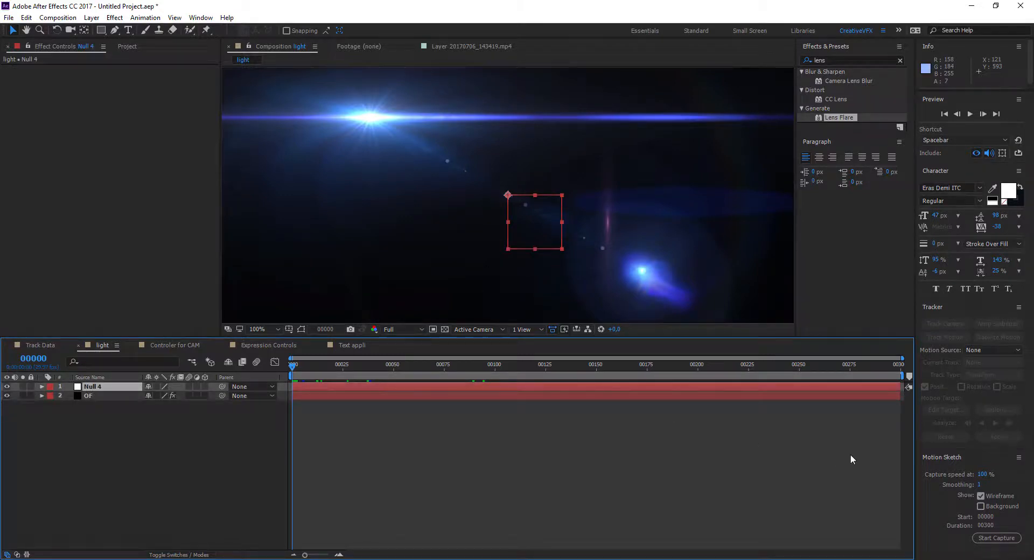
click(201, 17)
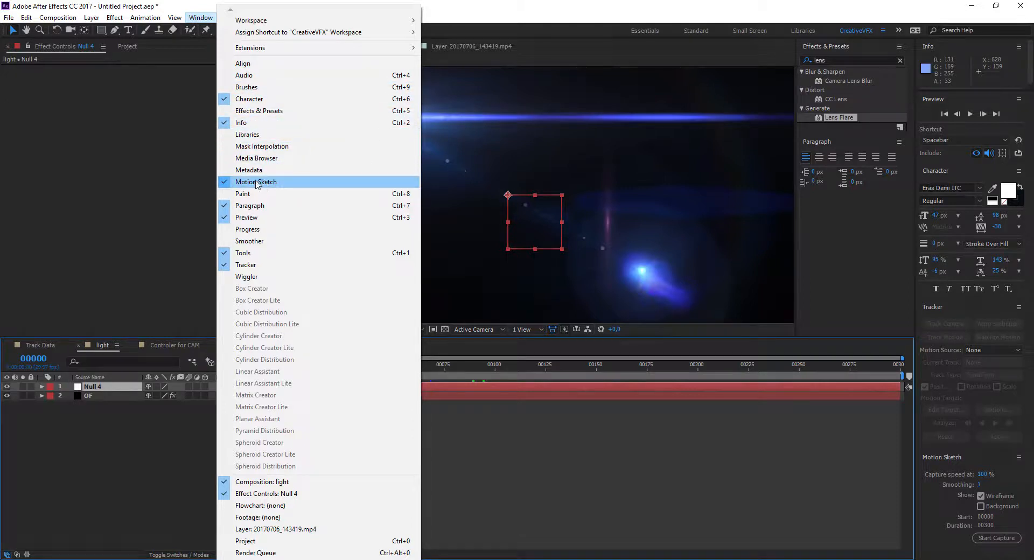
click(686, 417)
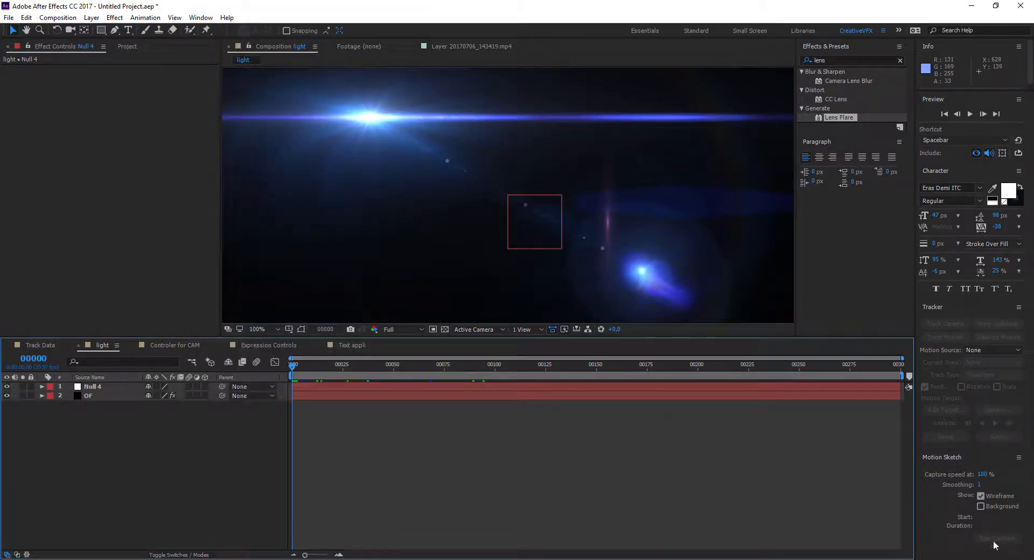
click(100, 388)
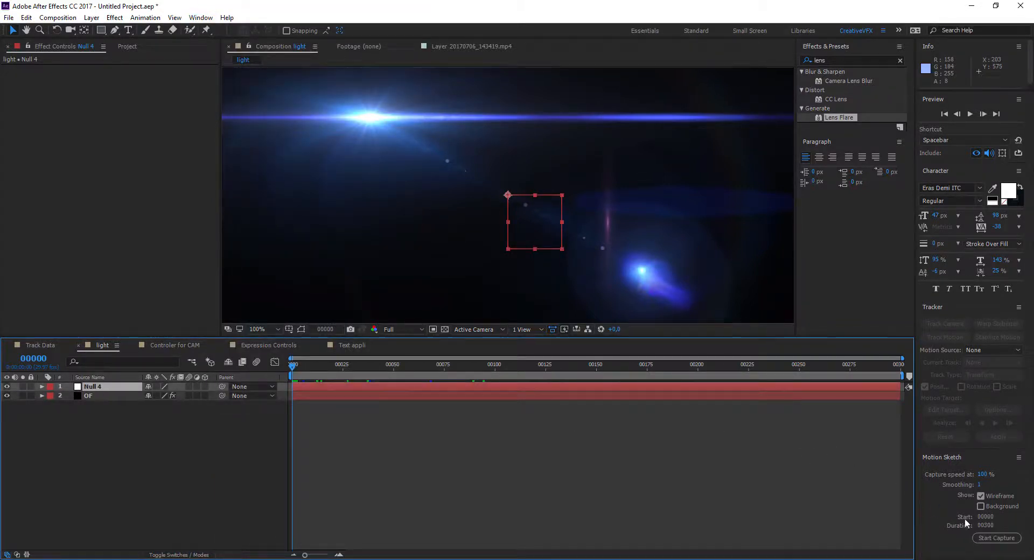
click(997, 538)
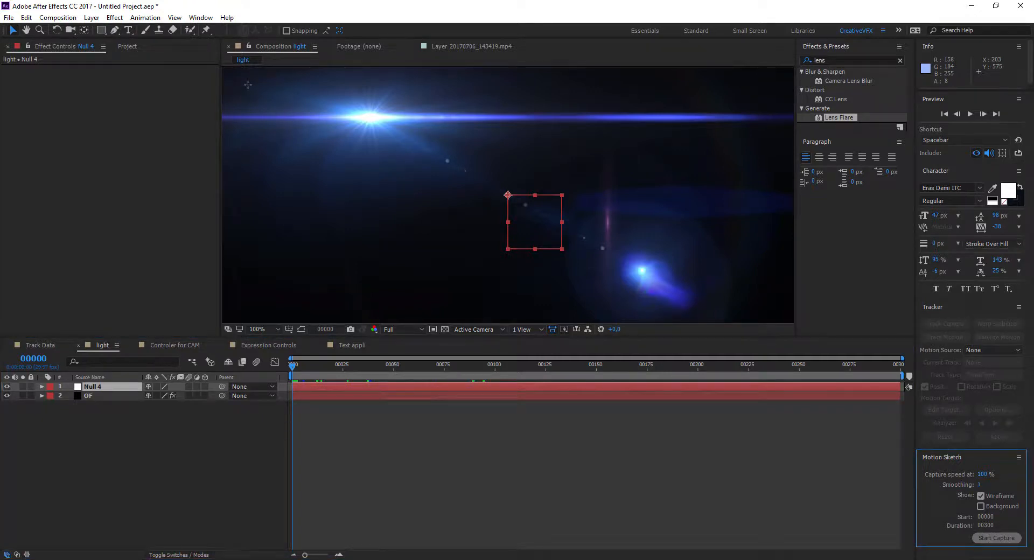
mouse_move(247, 84)
mouse_down()
mouse_move(246, 209)
mouse_move(356, 265)
mouse_move(305, 197)
mouse_move(294, 157)
mouse_up()
mouse_move(368, 111)
mouse_down()
mouse_move(456, 156)
mouse_move(378, 281)
mouse_move(527, 295)
mouse_move(568, 251)
mouse_move(455, 224)
mouse_move(505, 191)
mouse_move(707, 285)
mouse_move(748, 217)
mouse_move(586, 167)
mouse_move(590, 136)
mouse_move(742, 125)
mouse_move(657, 97)
mouse_move(495, 102)
mouse_up()
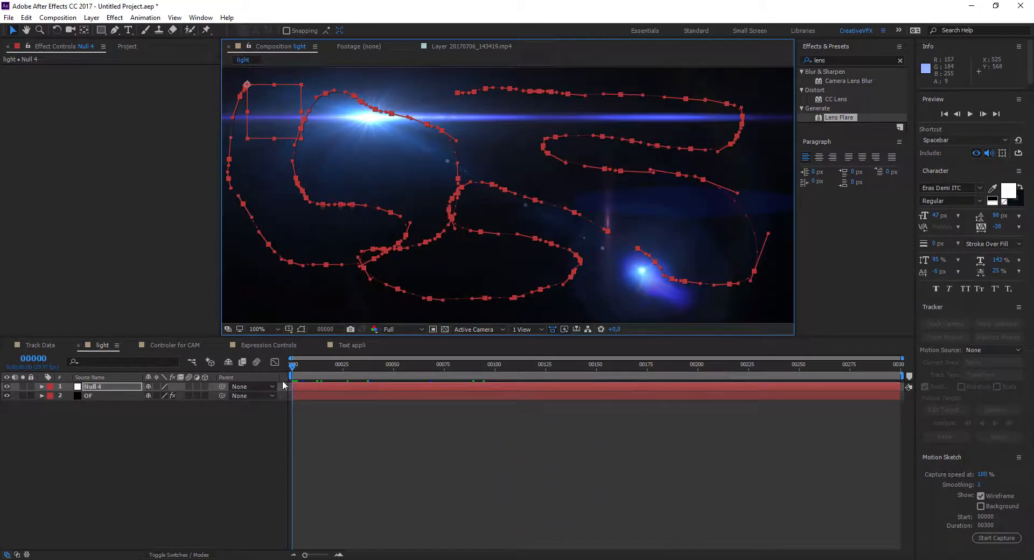
mouse_move(291, 368)
mouse_down()
mouse_move(757, 372)
mouse_move(259, 388)
mouse_up()
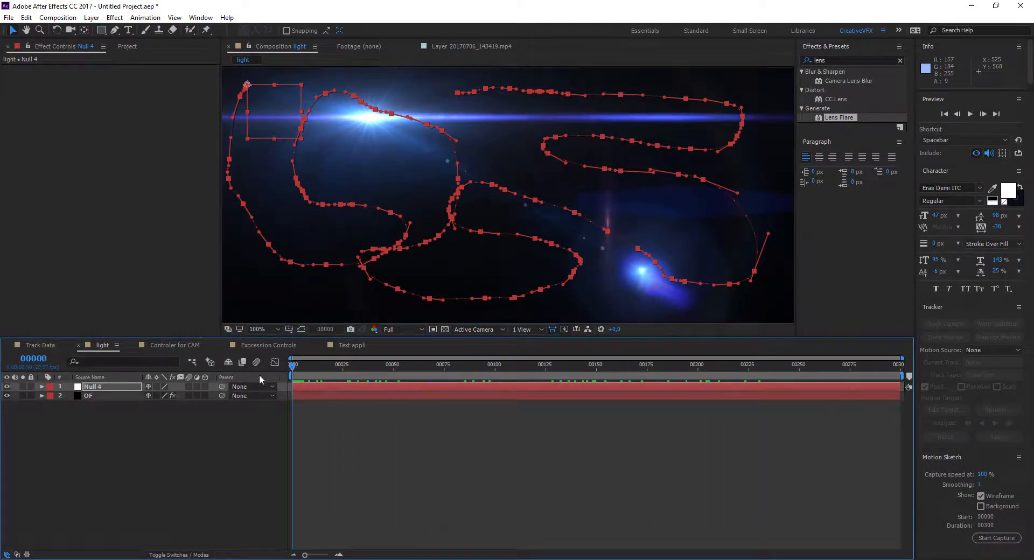
Step: Link the OF layer's Optical Flares Position XY to Null 4's keyframed Position with an expression, and preview the animation
click(113, 388)
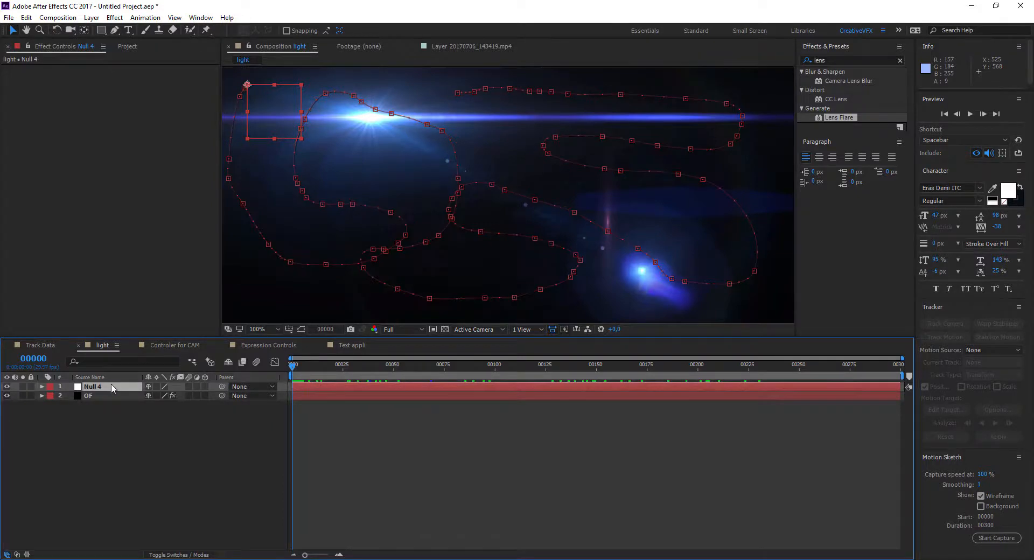
key(u)
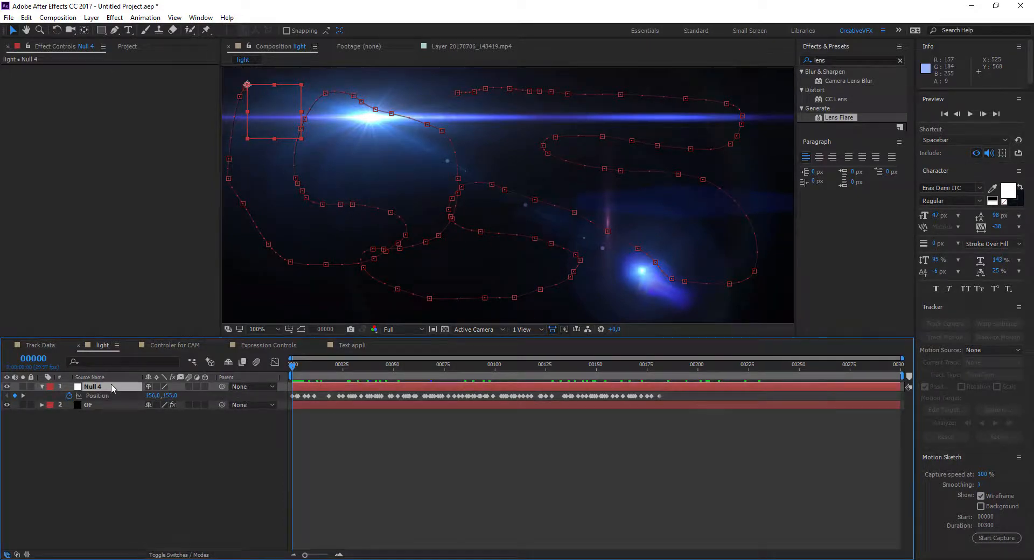
click(92, 405)
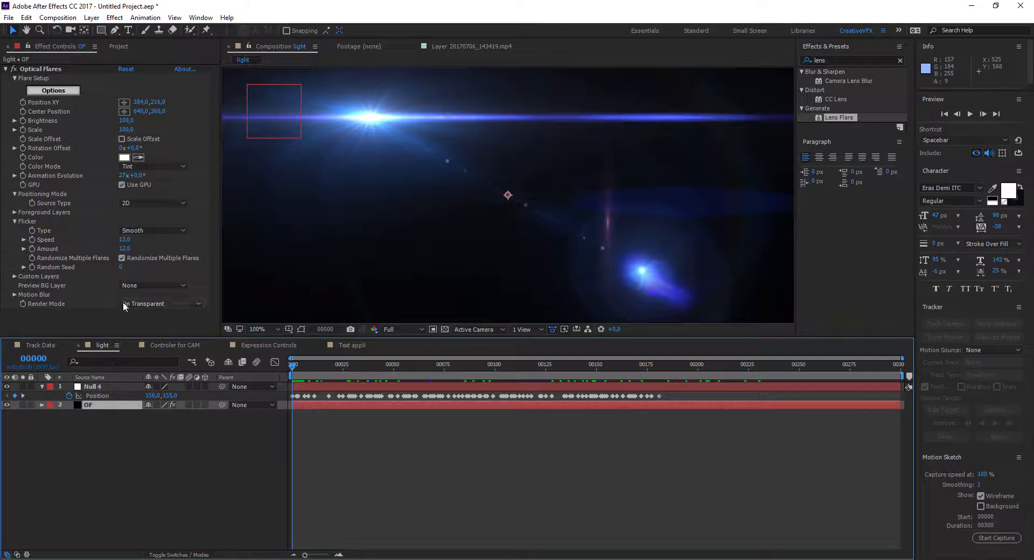
alt+click(23, 102)
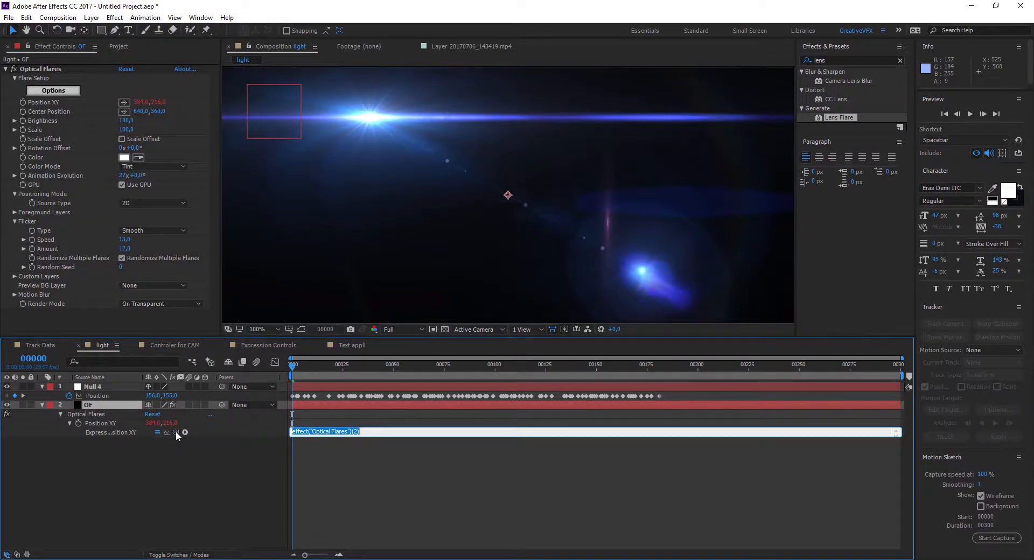
drag(151, 433, 85, 397)
key(KP_Enter)
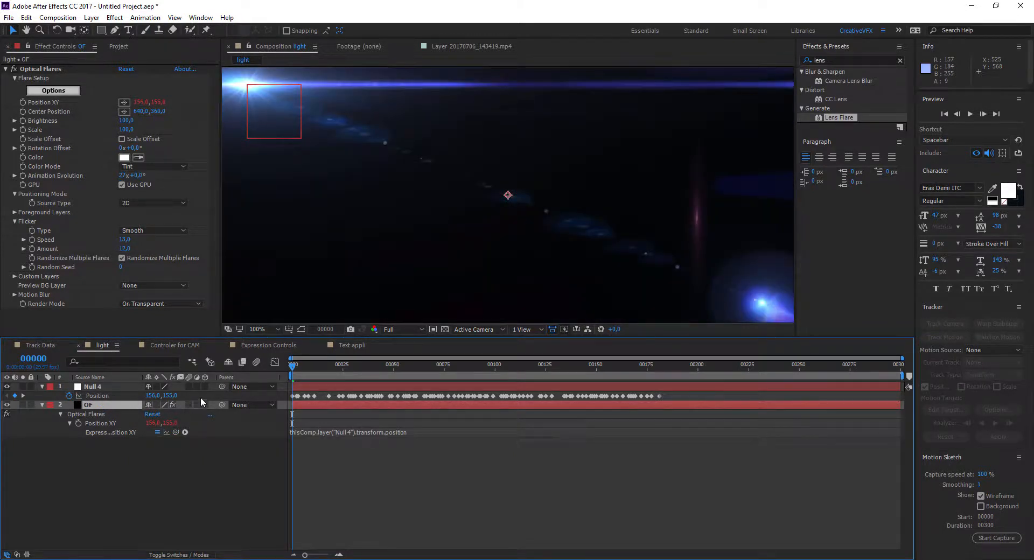
key(space)
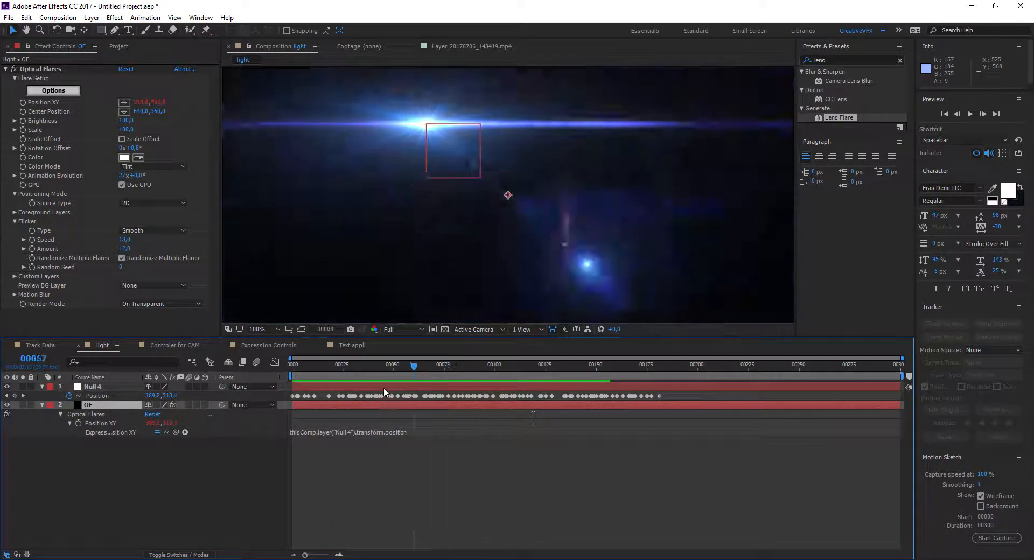
key(space)
Step: In the Controler for CAM composition, parent Camera 1 to the Cam CON null
click(178, 345)
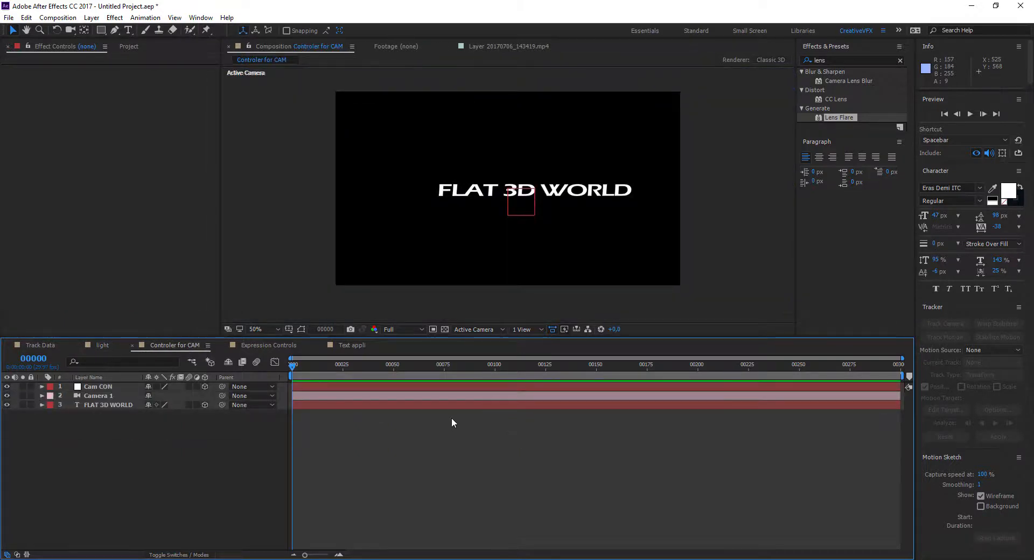
click(110, 405)
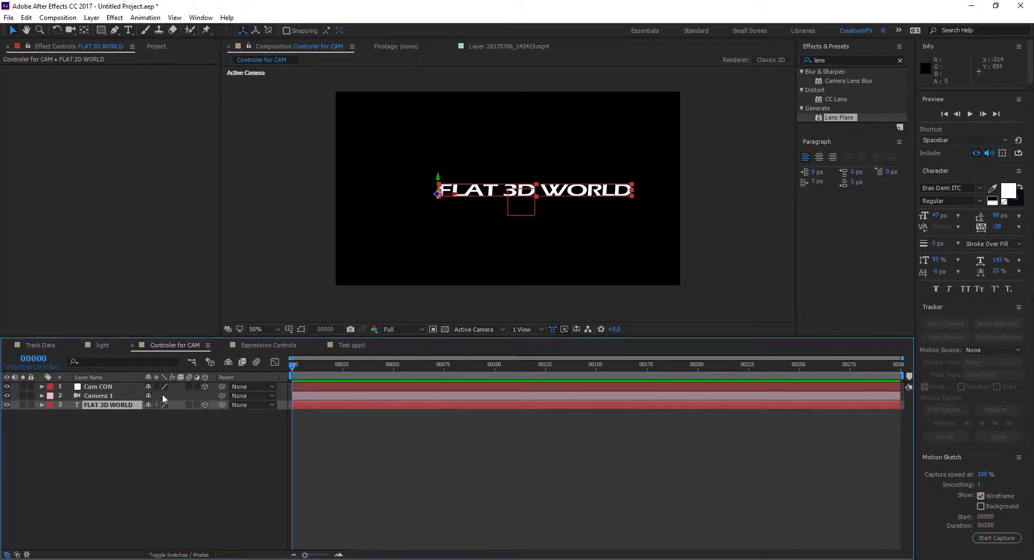
click(106, 398)
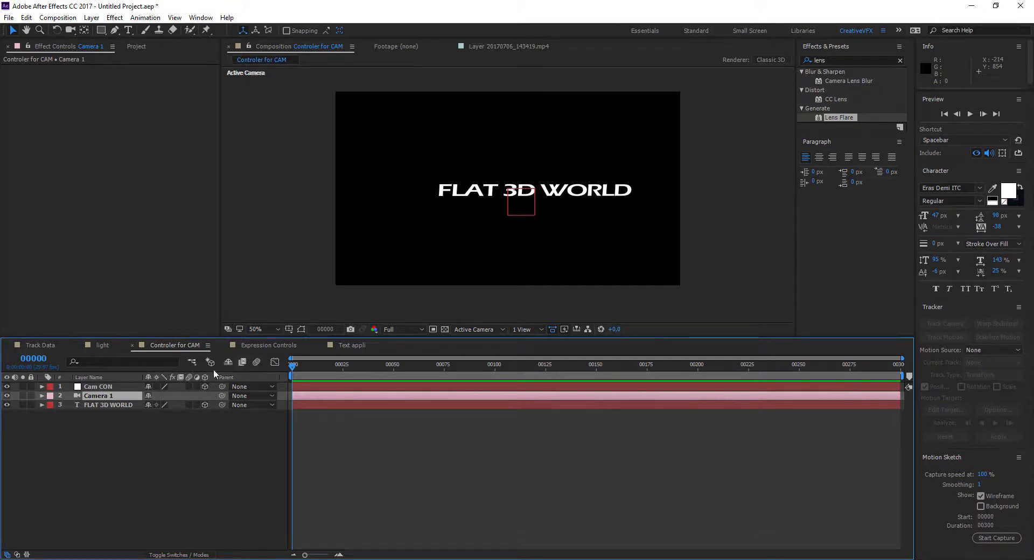
click(101, 388)
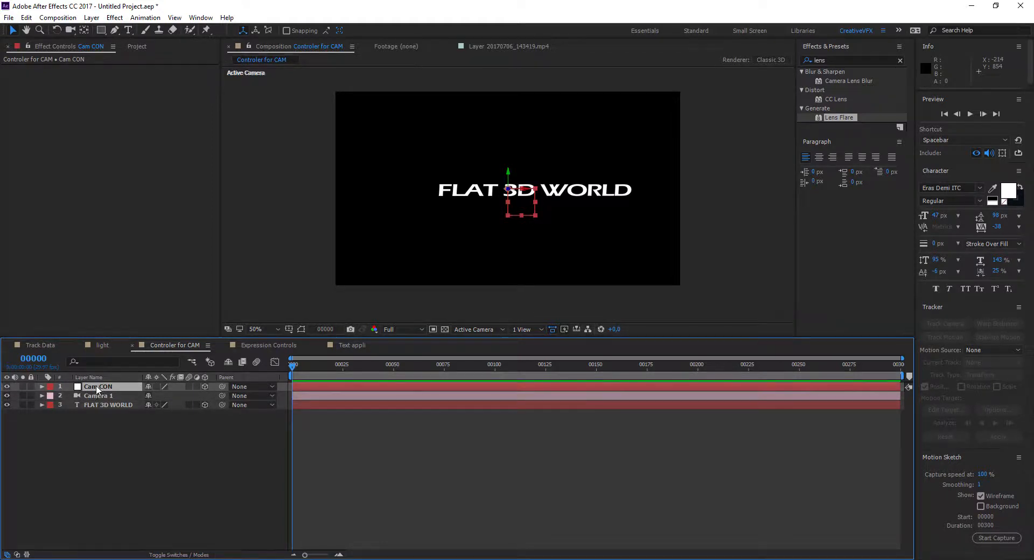
click(98, 396)
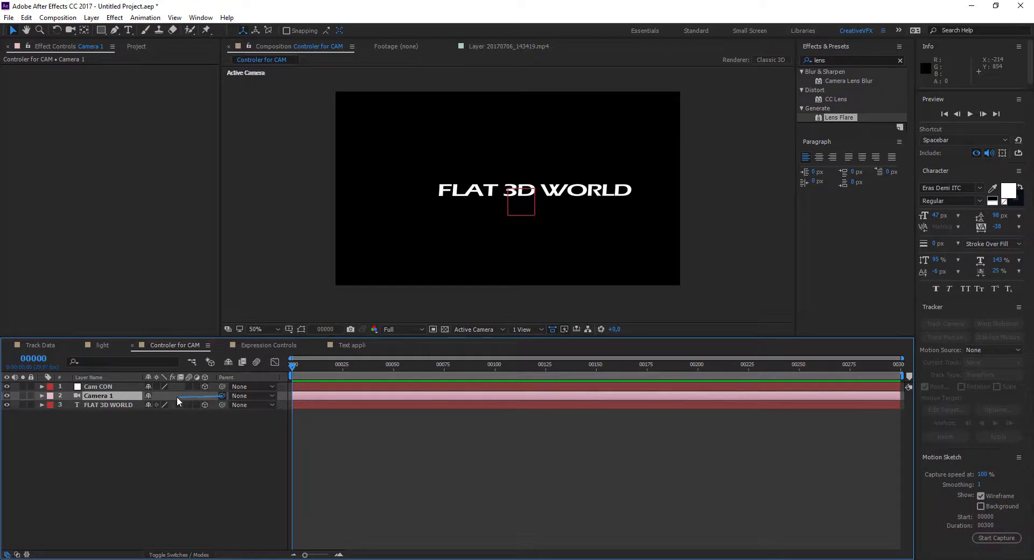
drag(137, 396, 107, 390)
Step: Move the Cam CON null to about 718, 354, 573 to shift the camera's view of the FLAT 3D WORLD text
click(112, 387)
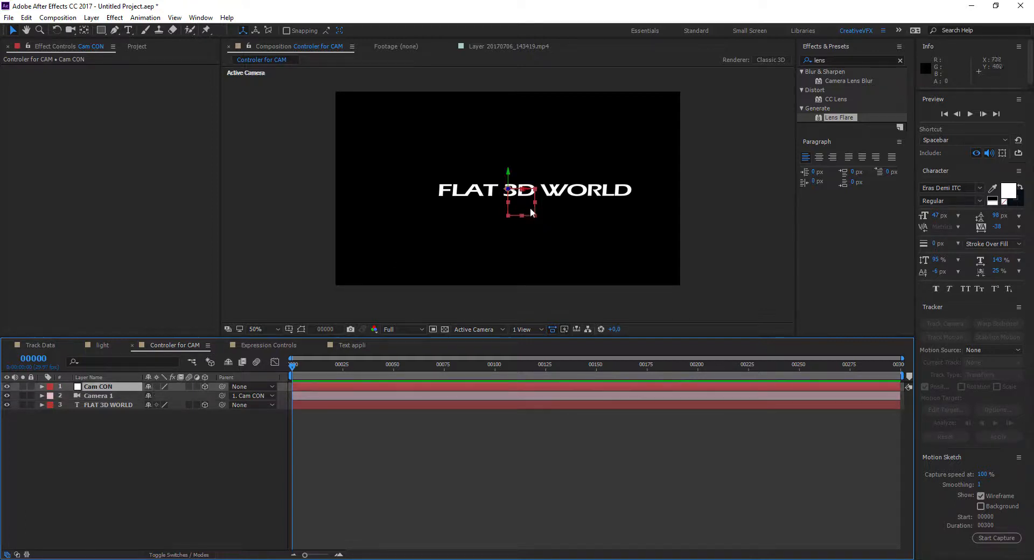
click(224, 473)
click(106, 388)
mouse_move(526, 190)
mouse_down()
mouse_move(472, 191)
mouse_move(566, 197)
mouse_move(528, 205)
mouse_up()
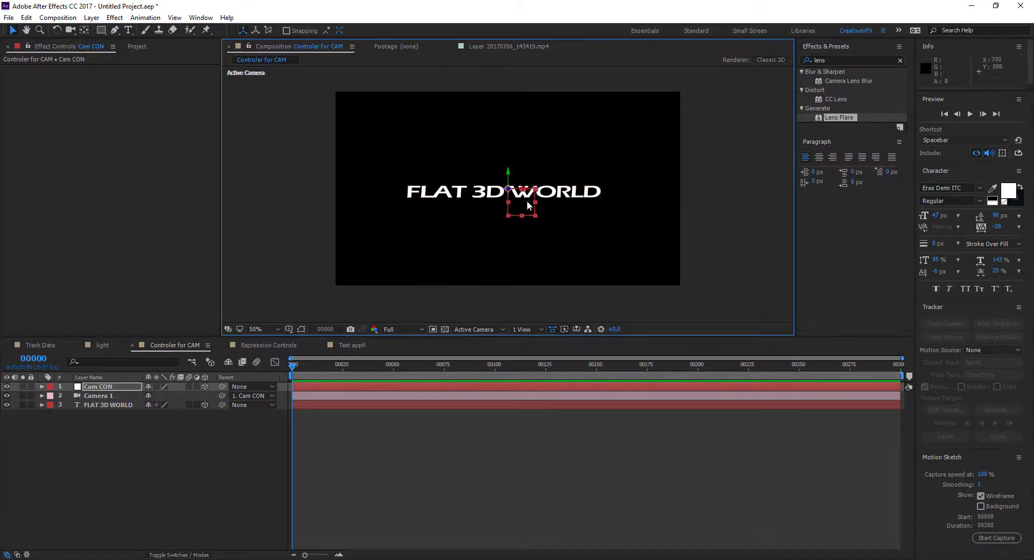
Step: Switch to Custom View 1 at 25% magnification and examine how Camera 1 relates to the Cam CON null
click(482, 330)
click(487, 448)
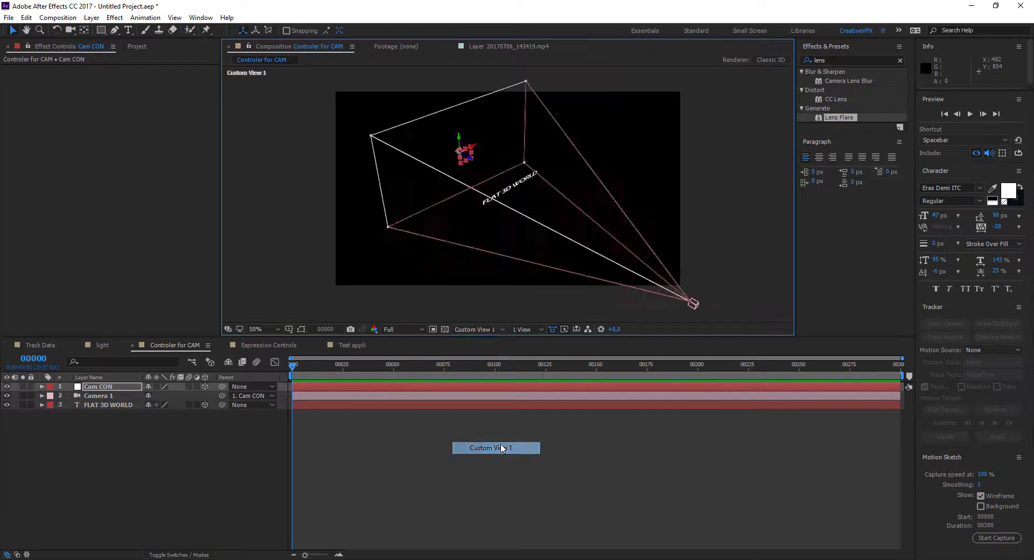
key(comma)
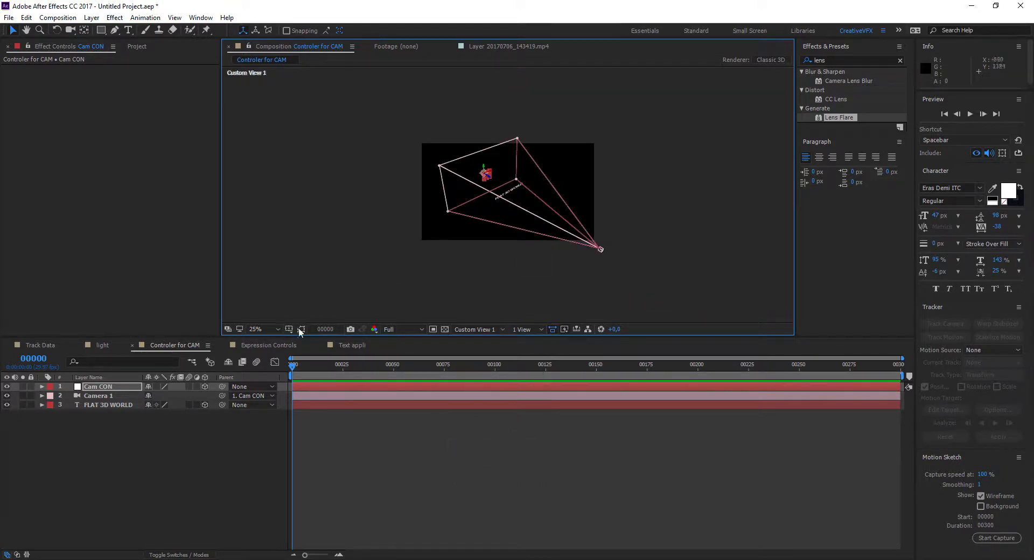
click(109, 397)
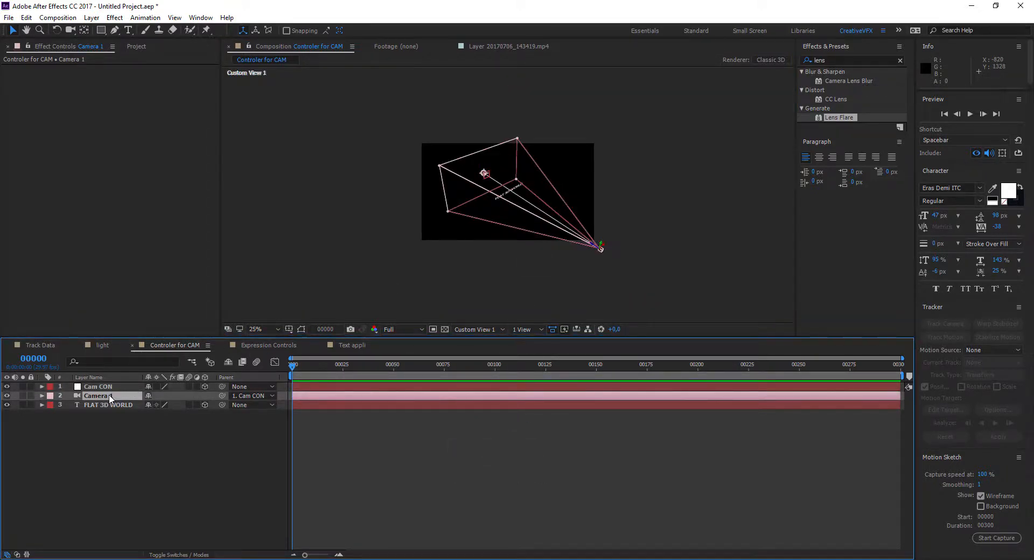
click(95, 387)
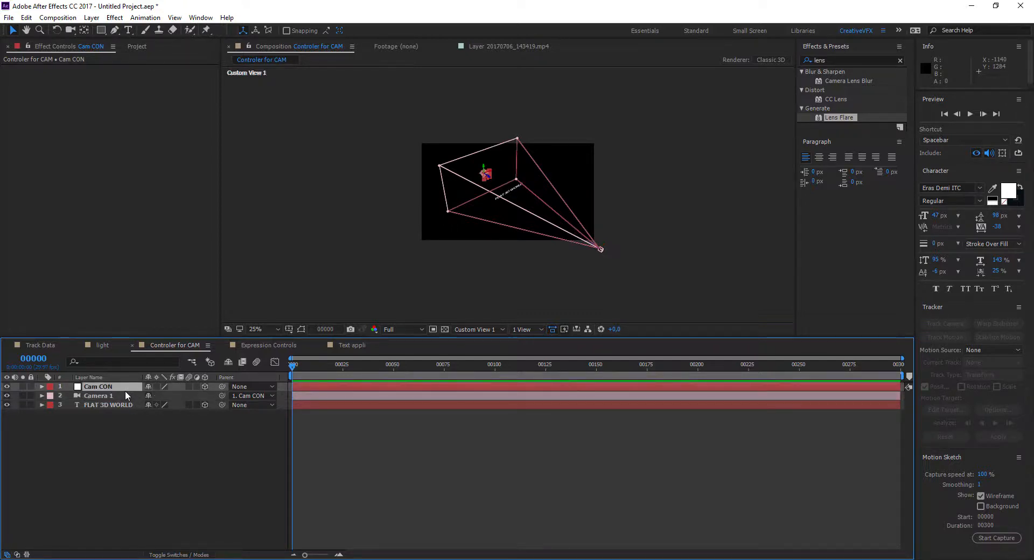
Step: Set the Cam CON null's Scale to 104% and try an X Rotation change, undoing the rotation
click(42, 387)
click(50, 396)
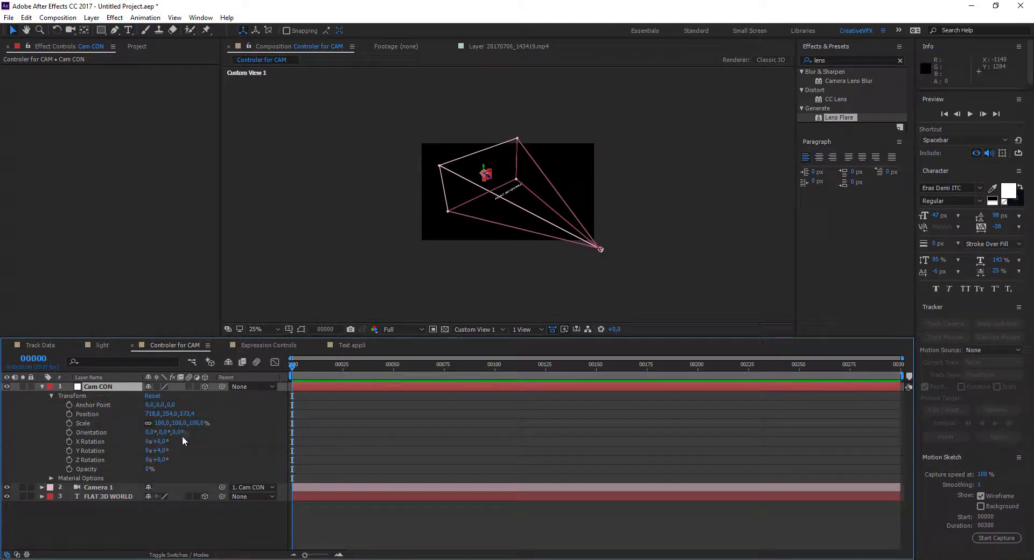
mouse_move(162, 424)
mouse_down()
mouse_move(147, 424)
mouse_move(183, 425)
mouse_move(162, 432)
mouse_move(178, 434)
mouse_up()
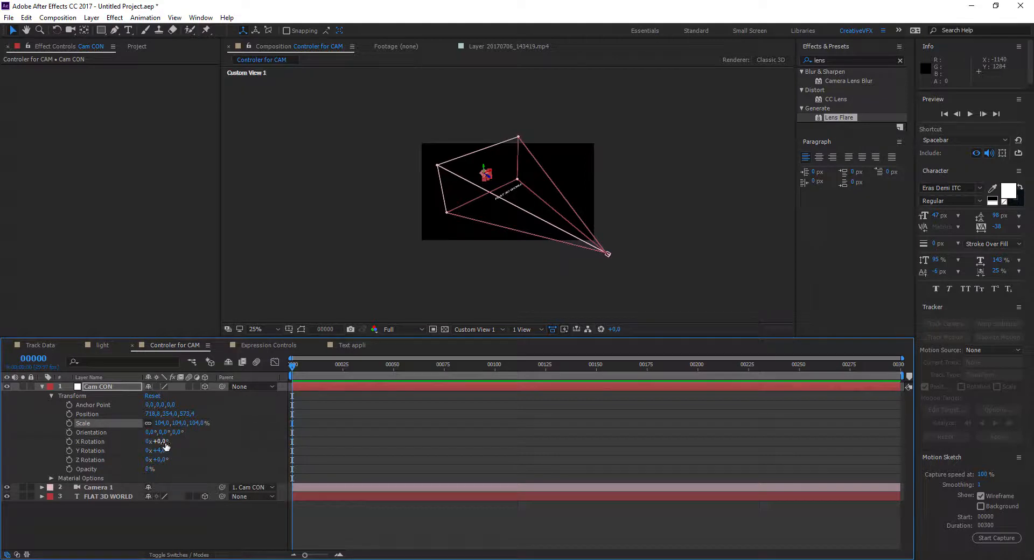
mouse_move(166, 445)
mouse_down()
mouse_move(191, 454)
mouse_move(146, 453)
mouse_move(179, 448)
mouse_up()
key(ctrl+z)
Step: Restore the Active Camera view at 50% magnification and collapse the Cam CON layer's properties
click(475, 329)
click(475, 338)
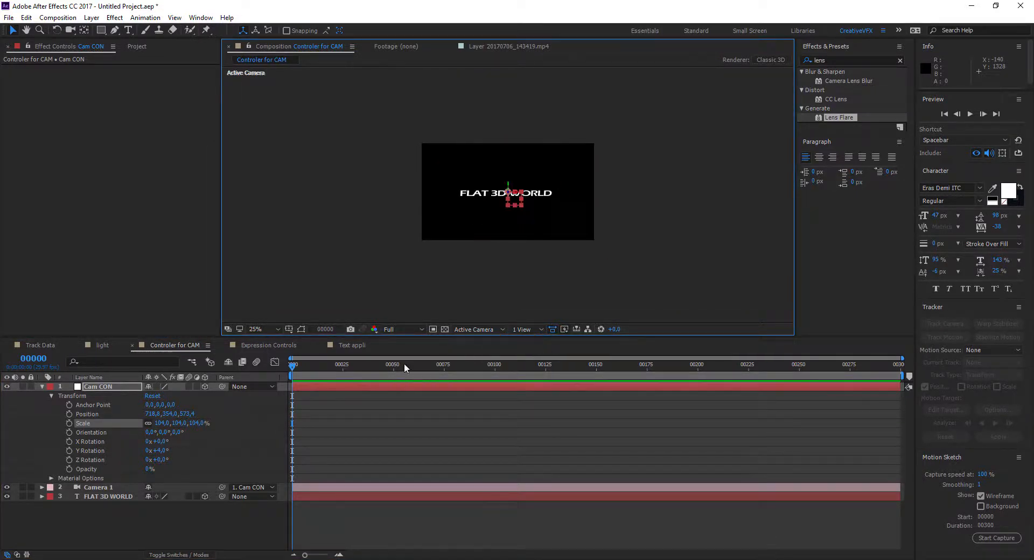
key(period)
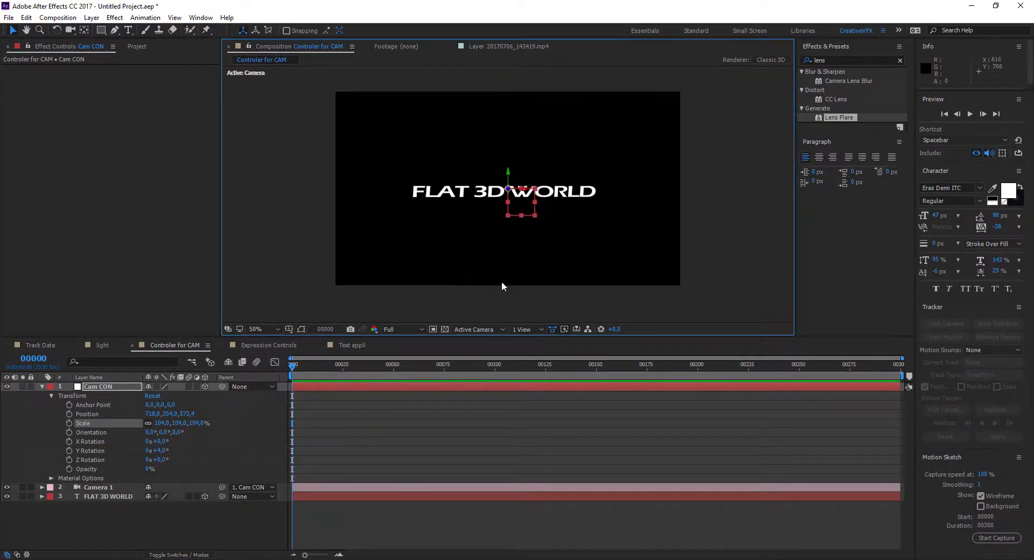
click(51, 396)
click(42, 386)
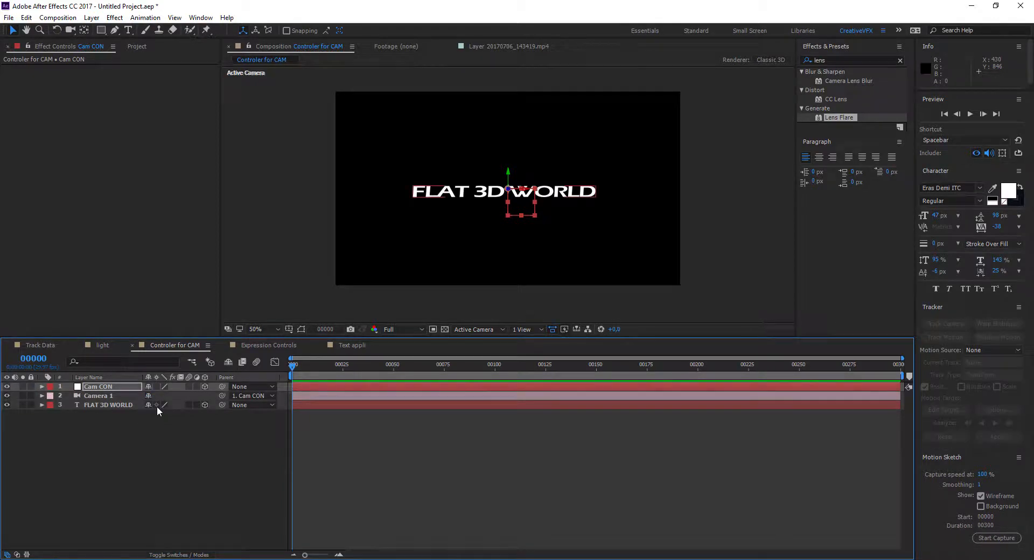
Step: Open the Expression Controls composition and move the current time to frame 0
click(263, 348)
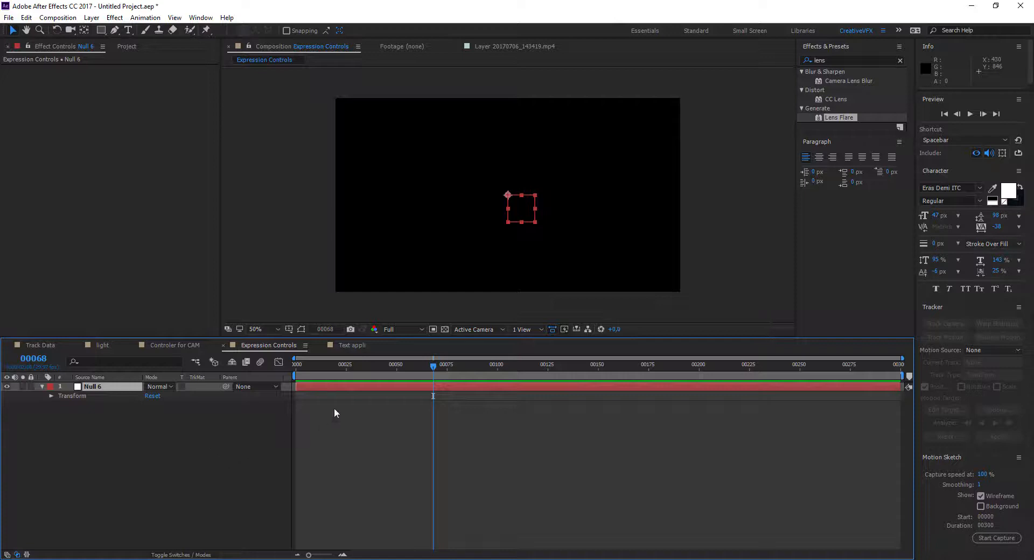
drag(345, 366, 282, 387)
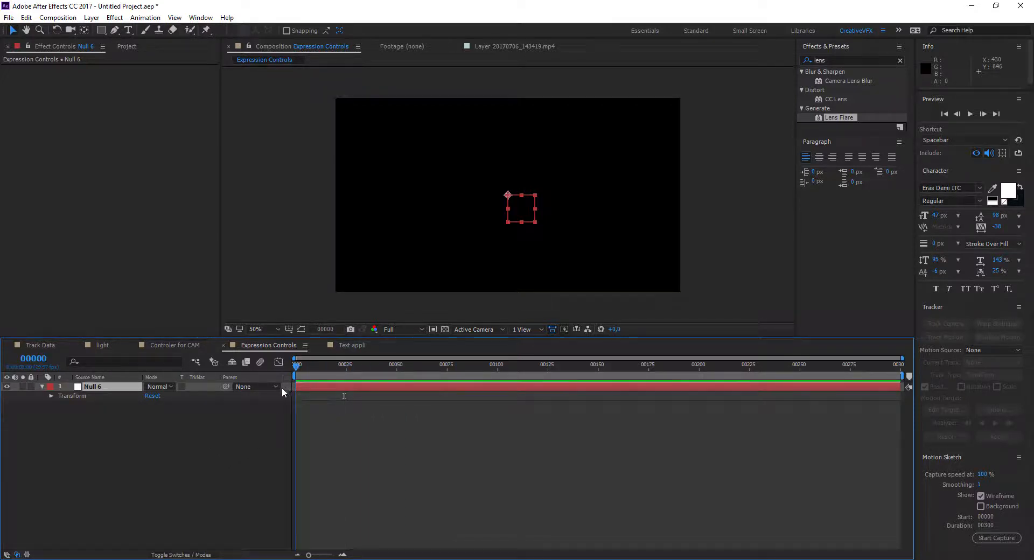
Step: Find the Slider Control effect and apply it to the Null 6 layer
click(43, 387)
click(42, 387)
click(819, 60)
text(slider)
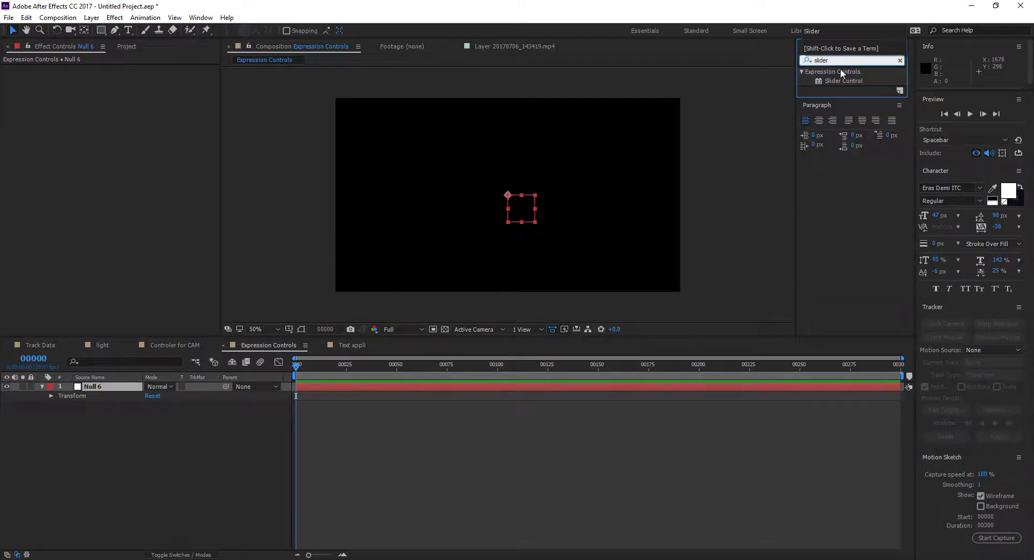
double_click(841, 81)
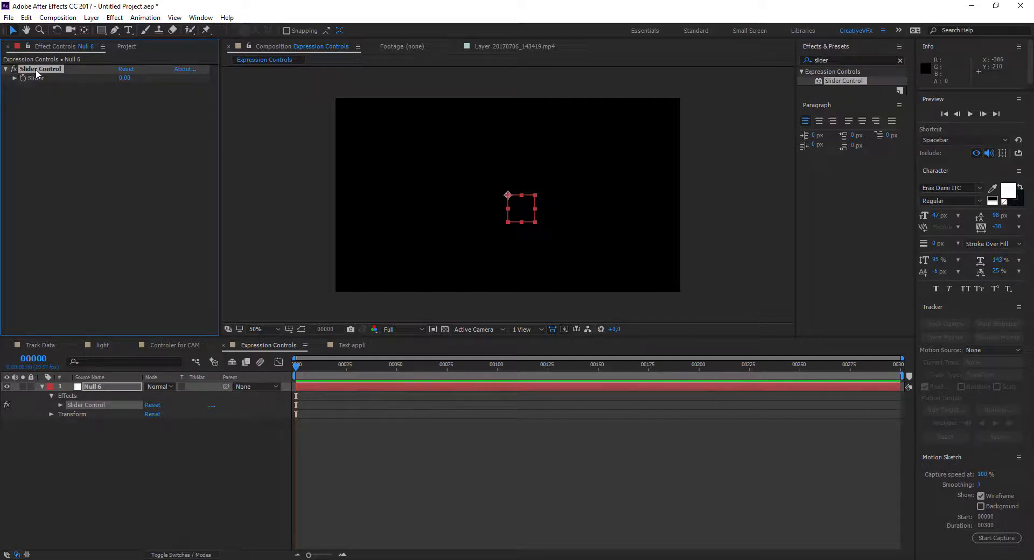
Step: Try out the null's Slider value, set it back to 0, and collapse the layer's properties
click(120, 83)
drag(125, 78, 89, 82)
click(131, 78)
text(0)
key(Return)
click(42, 387)
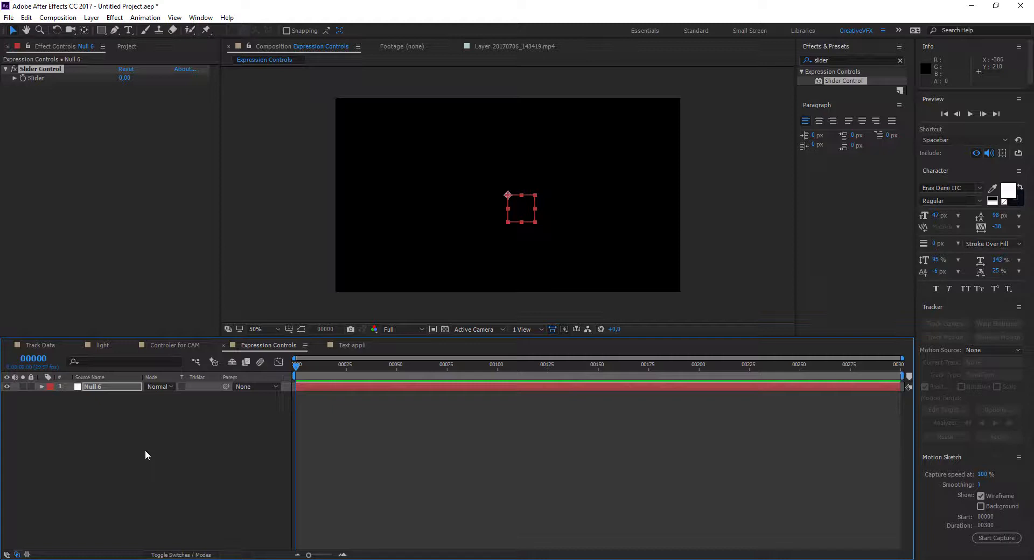
Step: Create a black 1280 x 720 px solid named "lens"
key(ctrl+y)
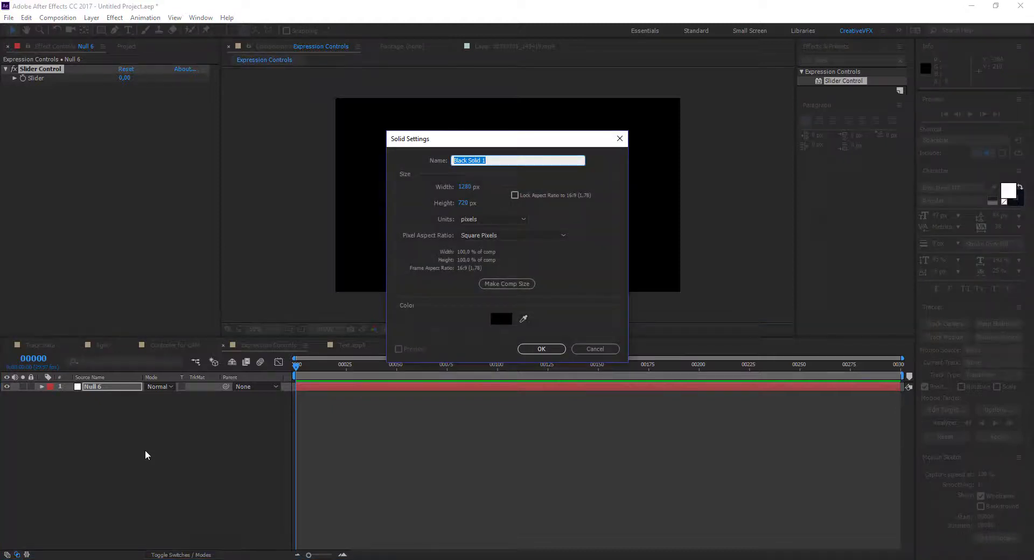
text(lens)
click(542, 351)
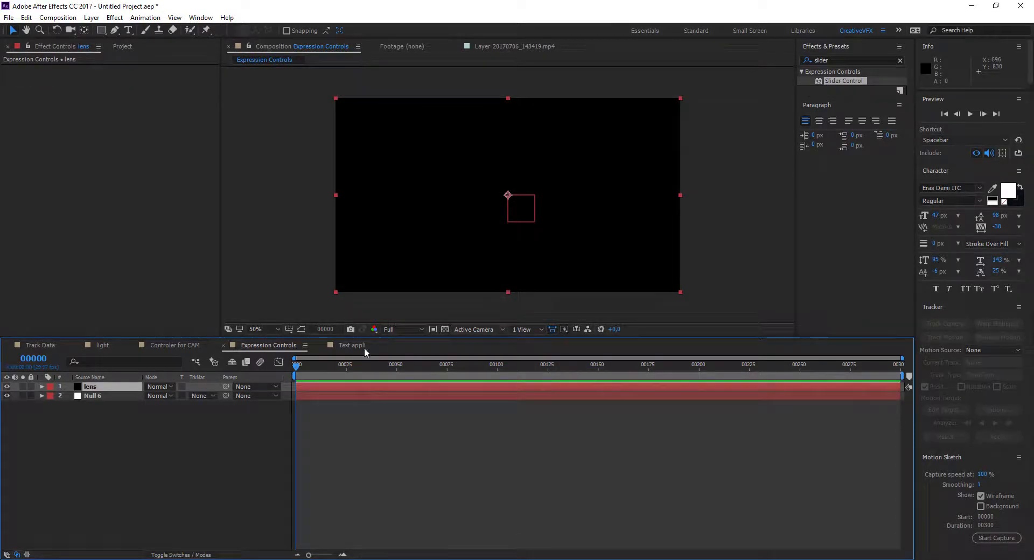
Step: Apply the Lens Flare effect to the lens solid and duplicate the layer
double_click(847, 59)
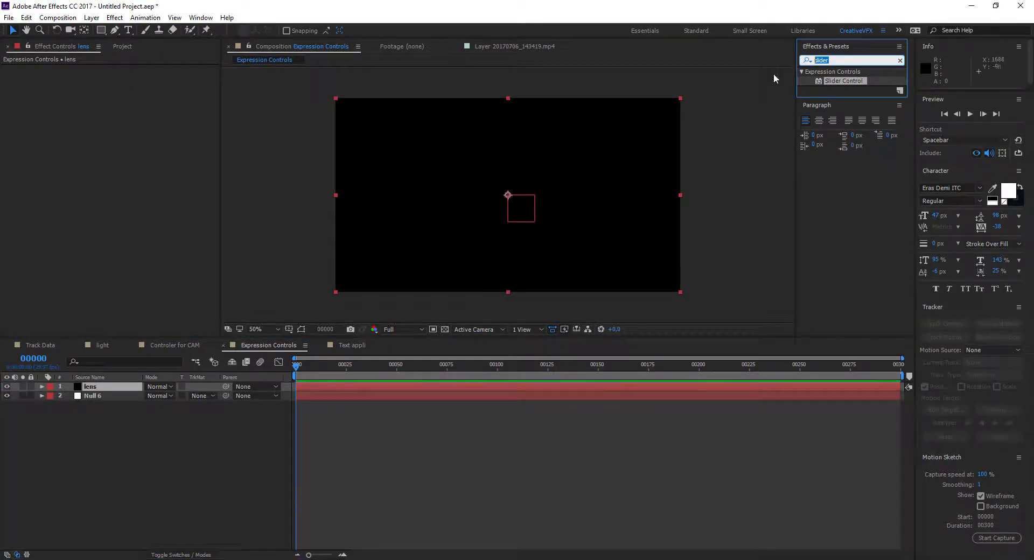
text(lens)
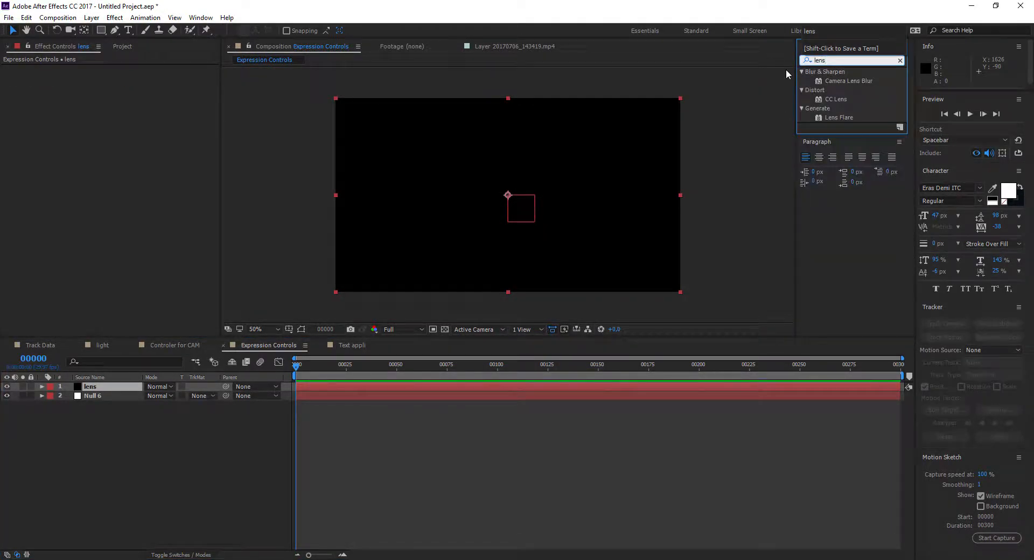
double_click(833, 117)
click(105, 387)
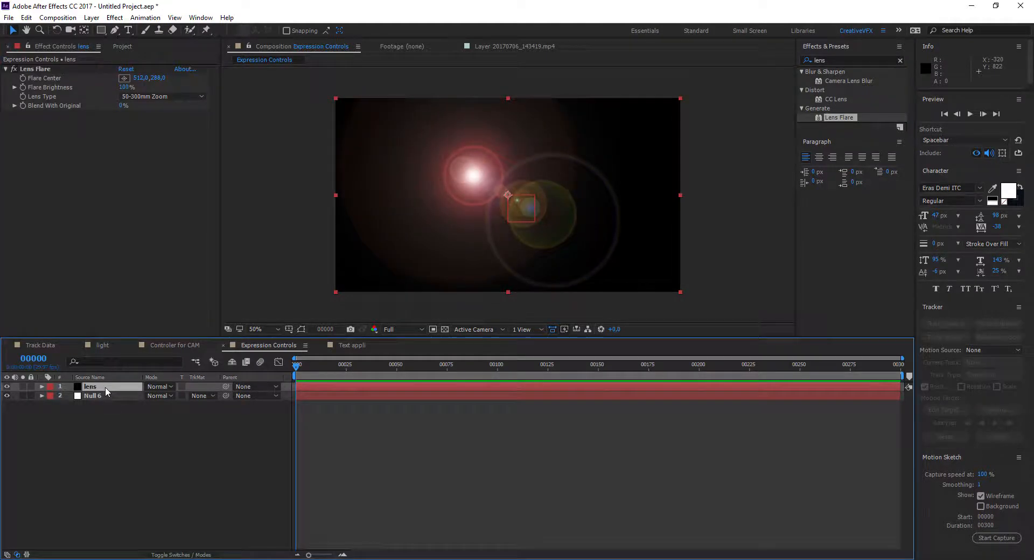
key(ctrl+d)
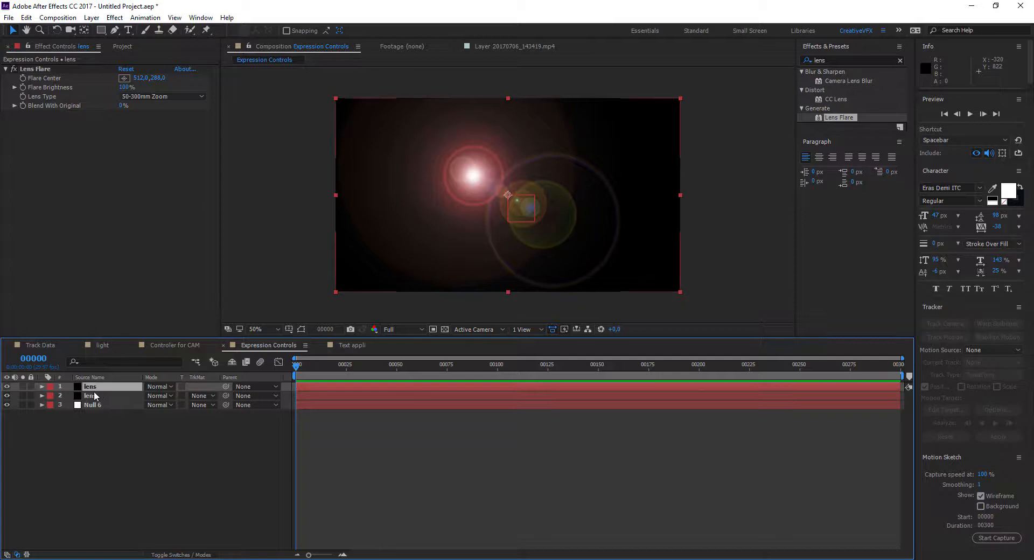
Step: Link the upper lens layer's Flare Brightness by expression to the Slider of Null 6's Slider Control
click(42, 405)
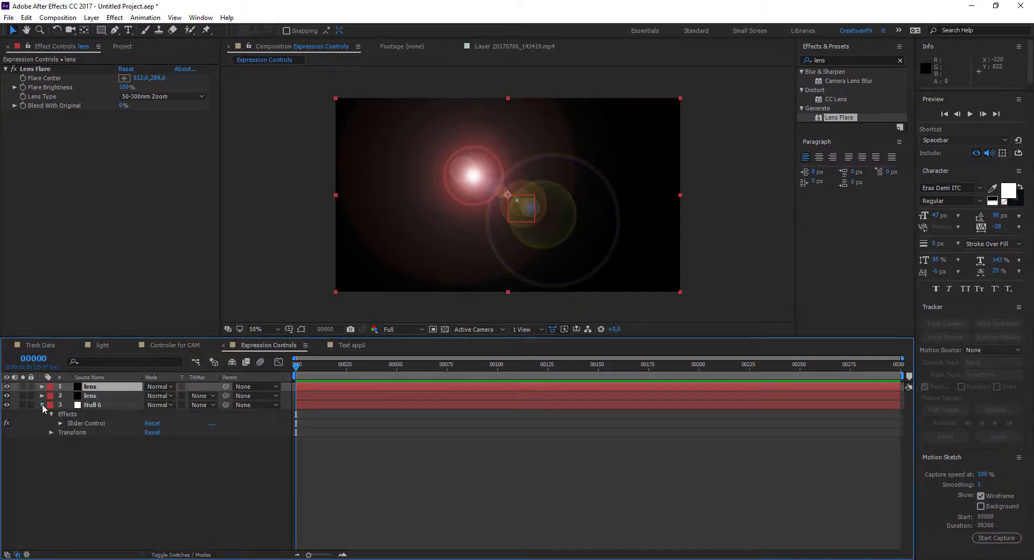
click(42, 396)
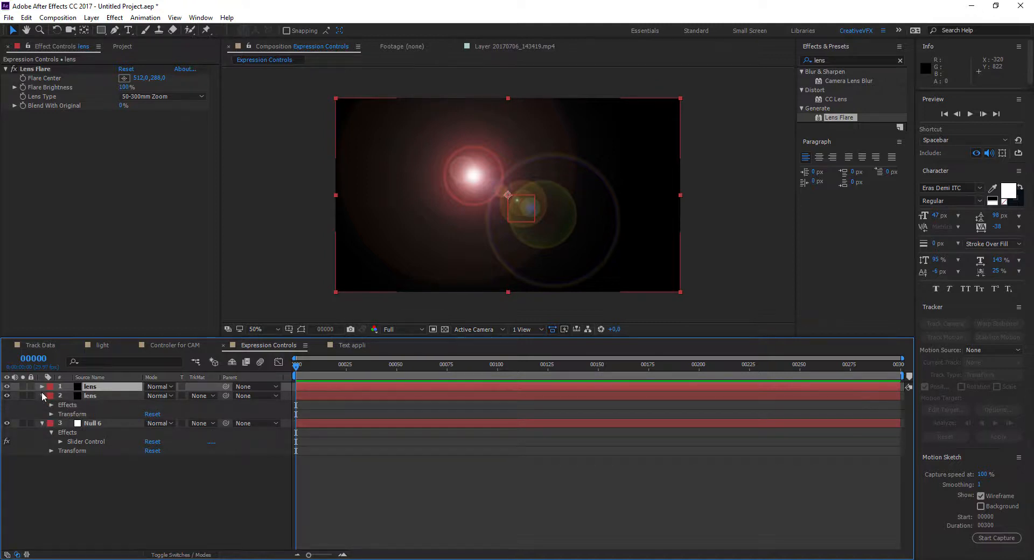
click(42, 387)
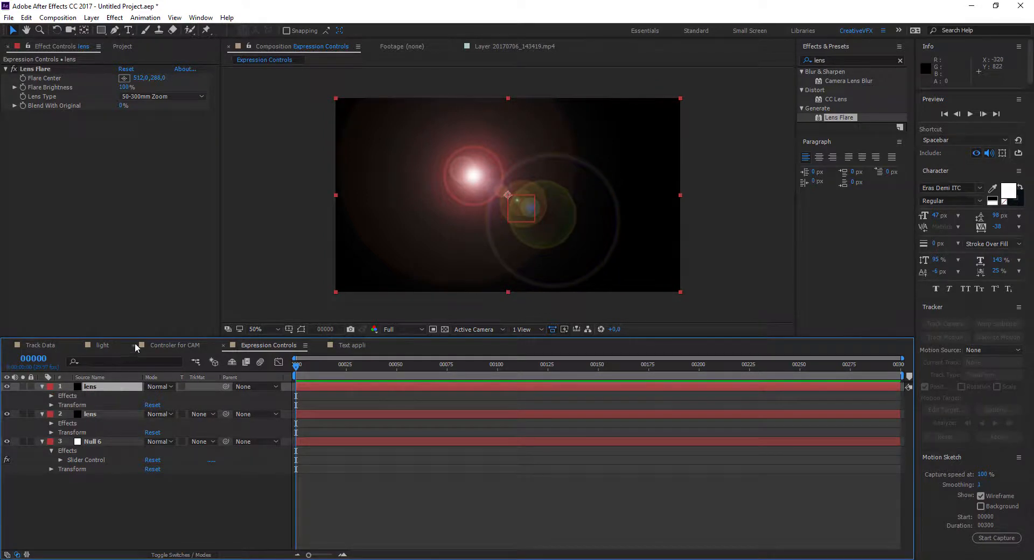
drag(138, 338, 141, 291)
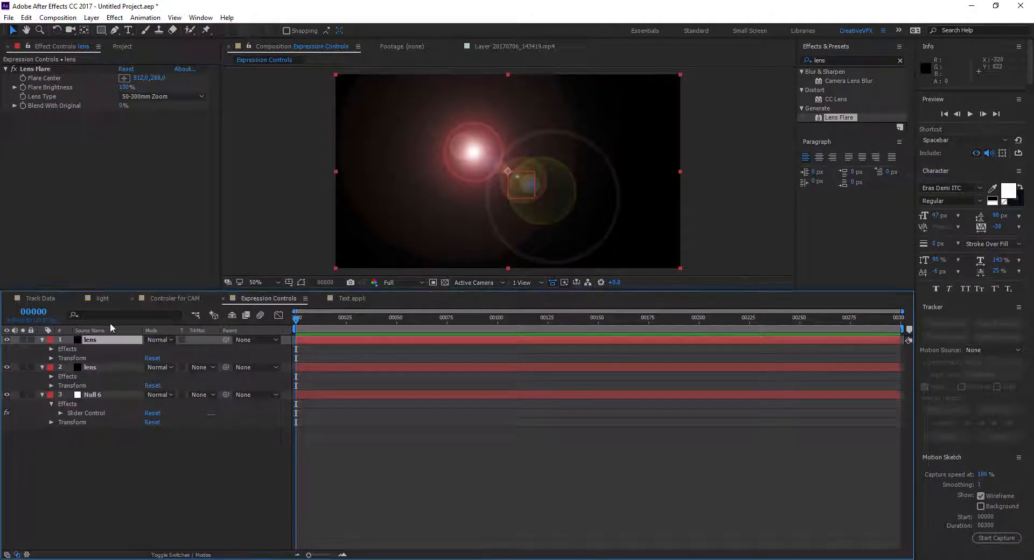
click(51, 349)
click(61, 358)
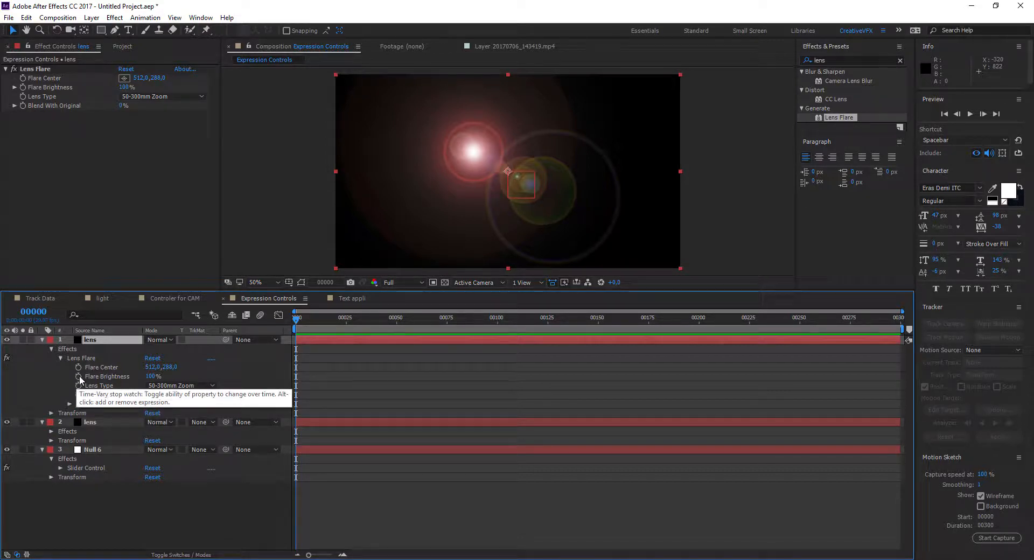
alt+click(79, 377)
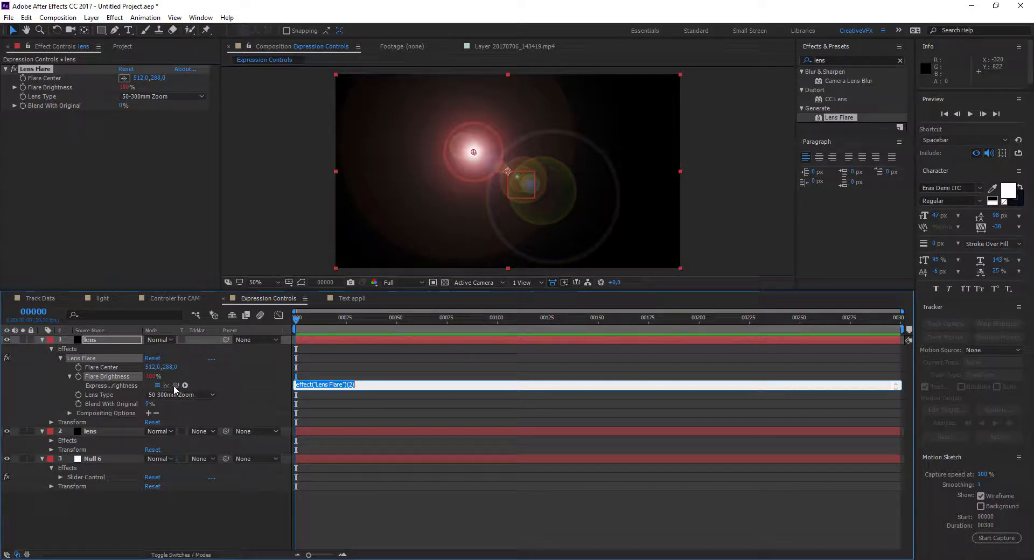
drag(175, 386, 140, 423)
drag(106, 474, 63, 477)
click(62, 478)
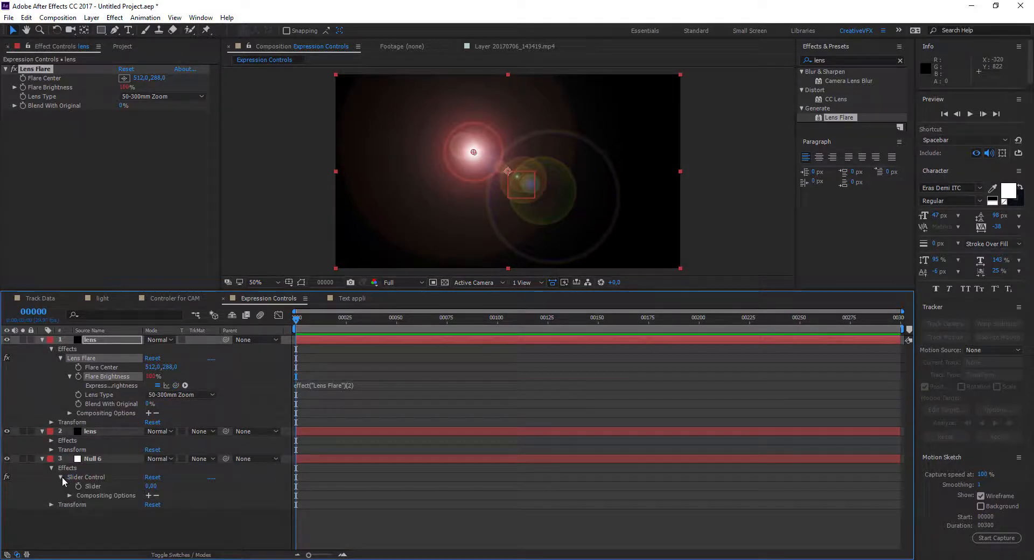
drag(176, 387, 93, 487)
key(KP_Enter)
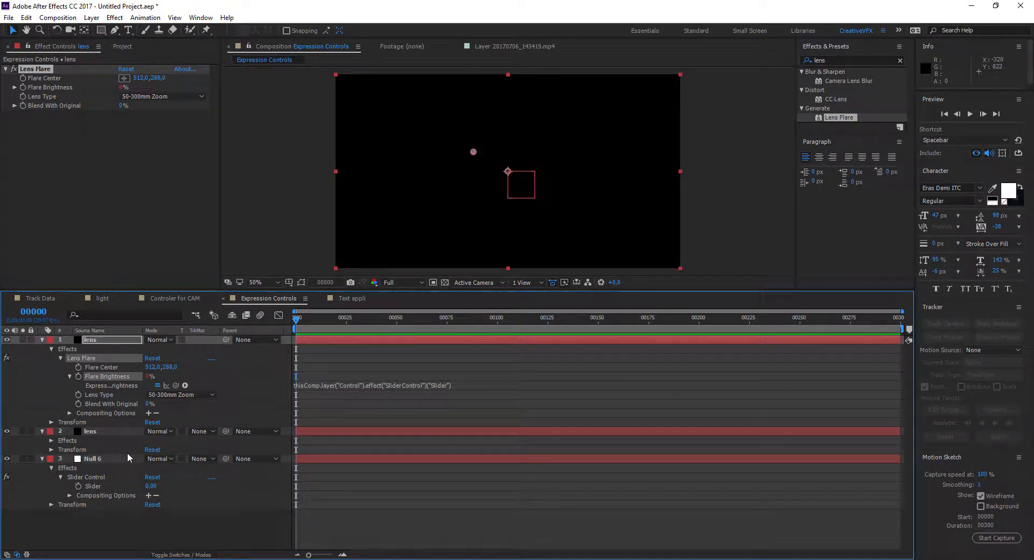
Step: Link the second lens layer's Flare Brightness to the null's Slider and collapse all the layers' properties
click(51, 441)
click(61, 450)
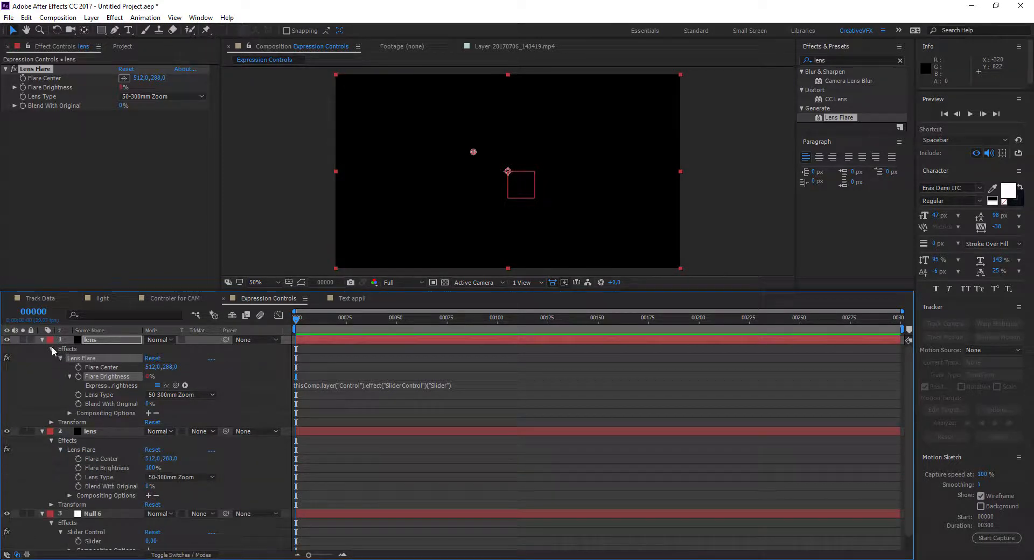
click(52, 349)
click(42, 340)
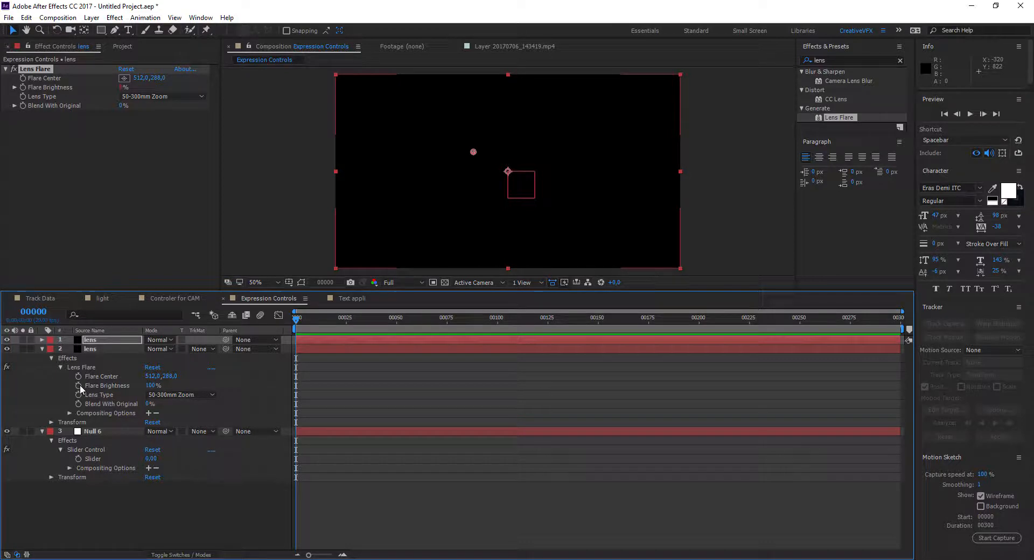
alt+click(78, 387)
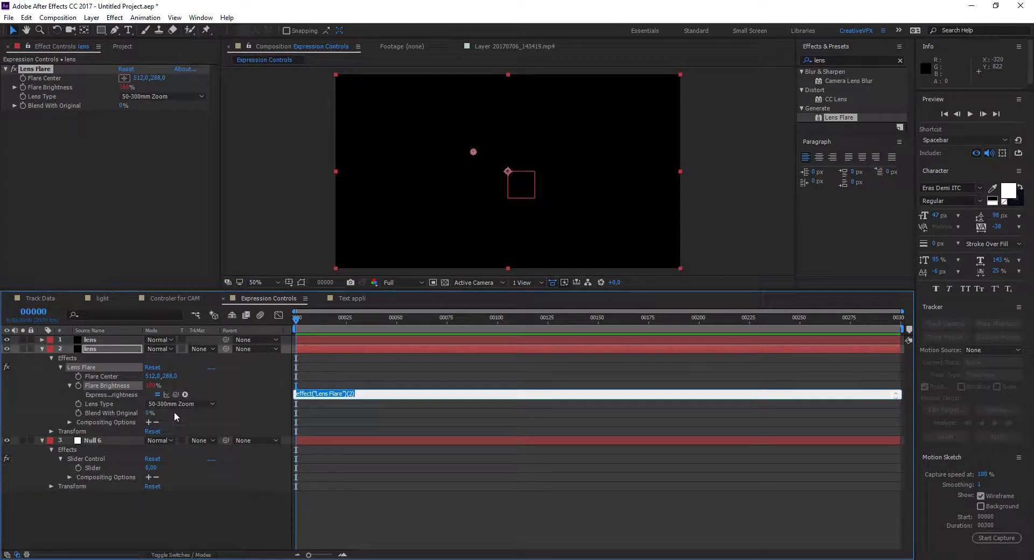
drag(177, 397, 79, 470)
key(KP_Enter)
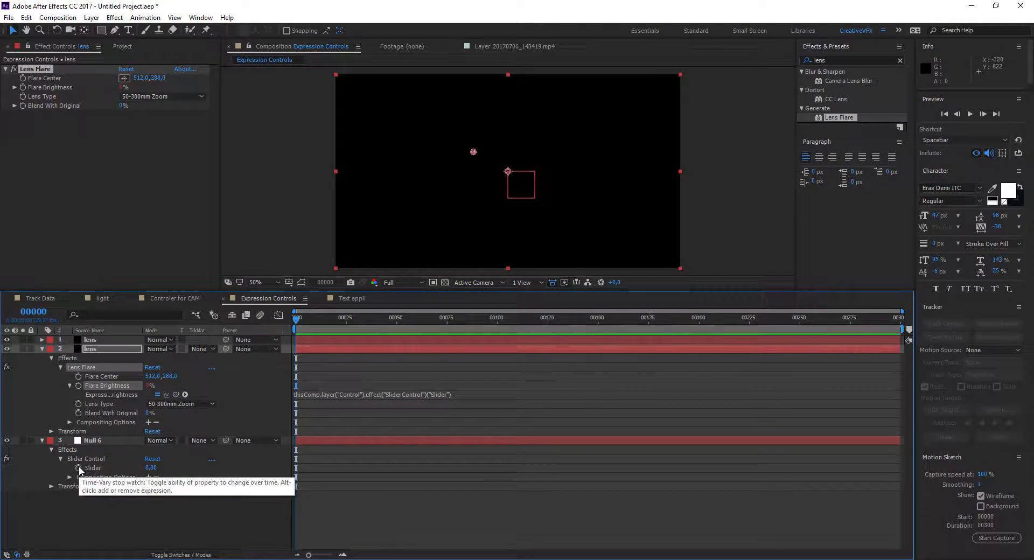
click(43, 441)
click(42, 349)
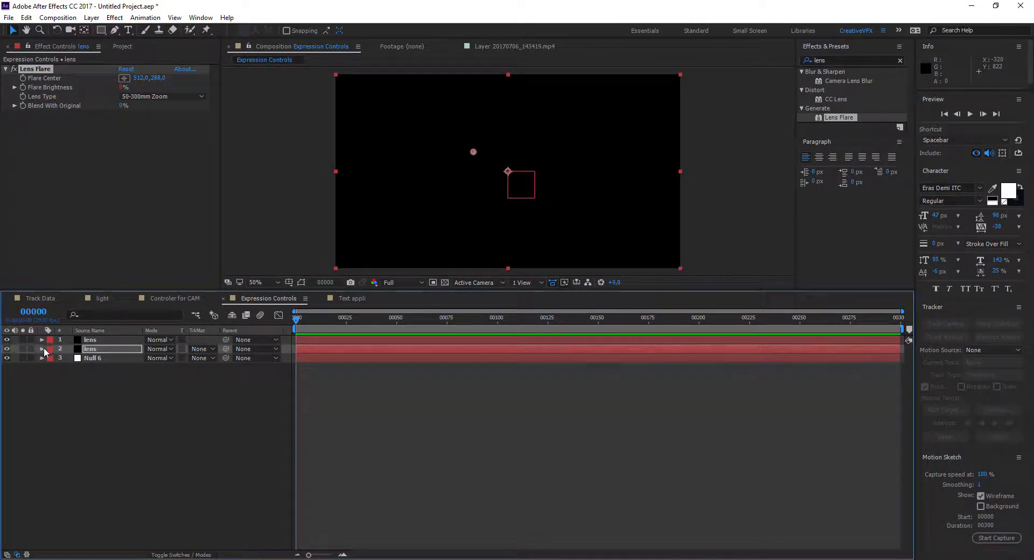
Step: Hide the Null 6 layer and add a Slider keyframe of 0 at frame 0
click(190, 414)
drag(303, 316, 280, 345)
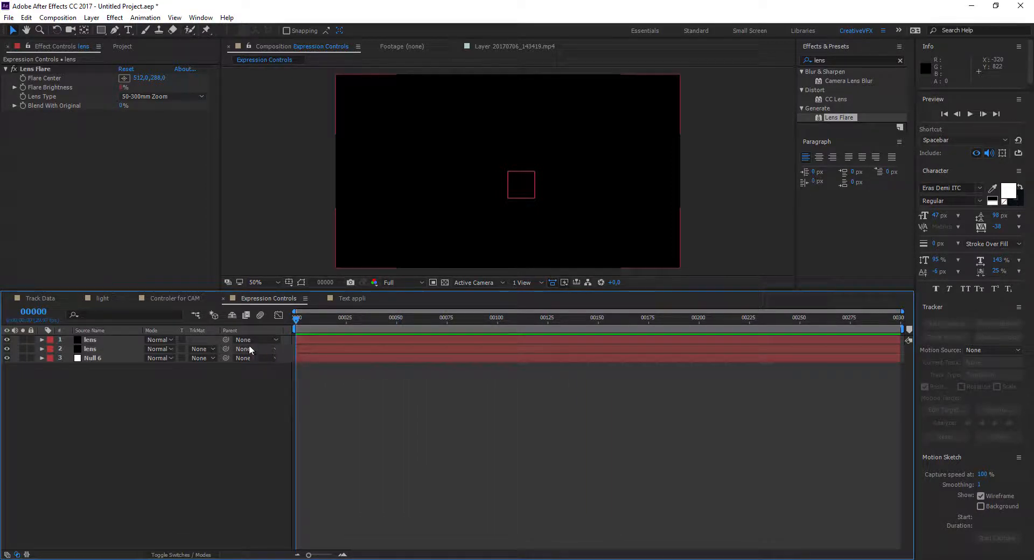
click(6, 358)
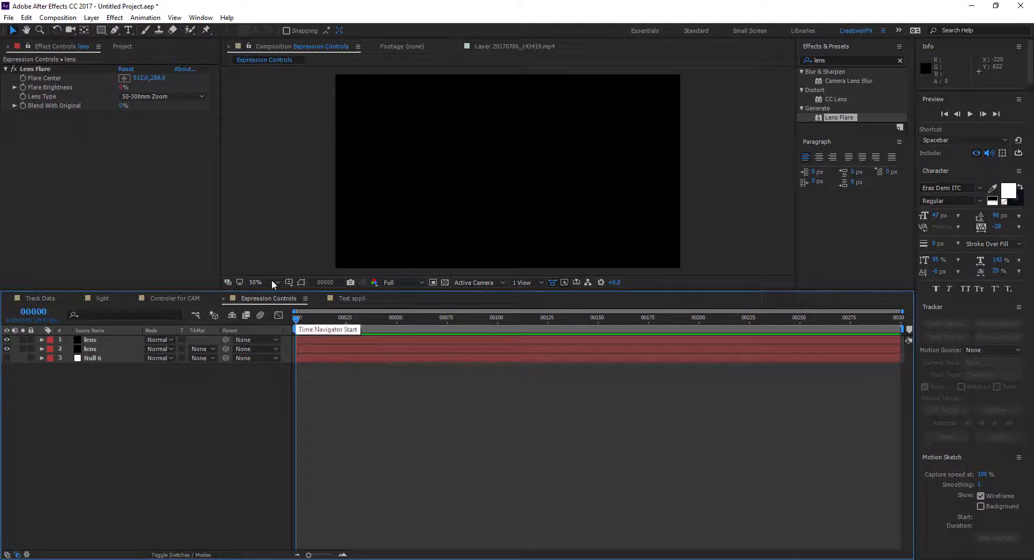
click(105, 360)
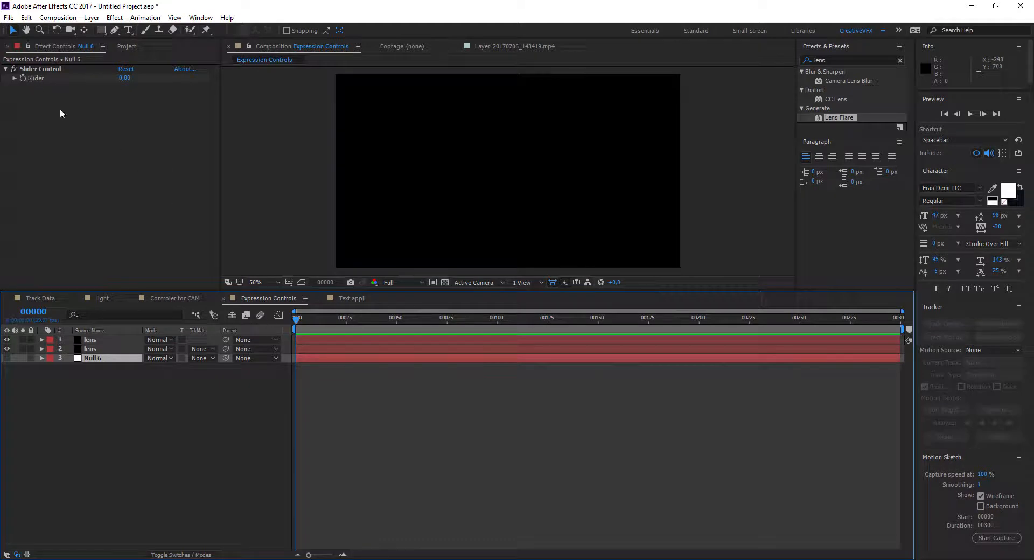
click(23, 77)
key(u)
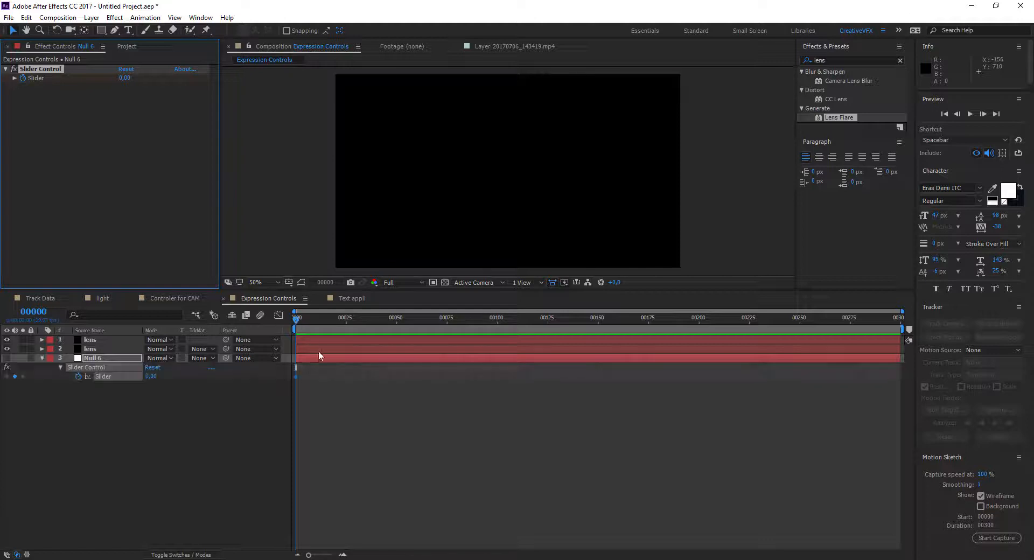
Step: Keyframe the null's Slider at 44 on frame 22 and at 90 on frame 77
drag(299, 329, 340, 321)
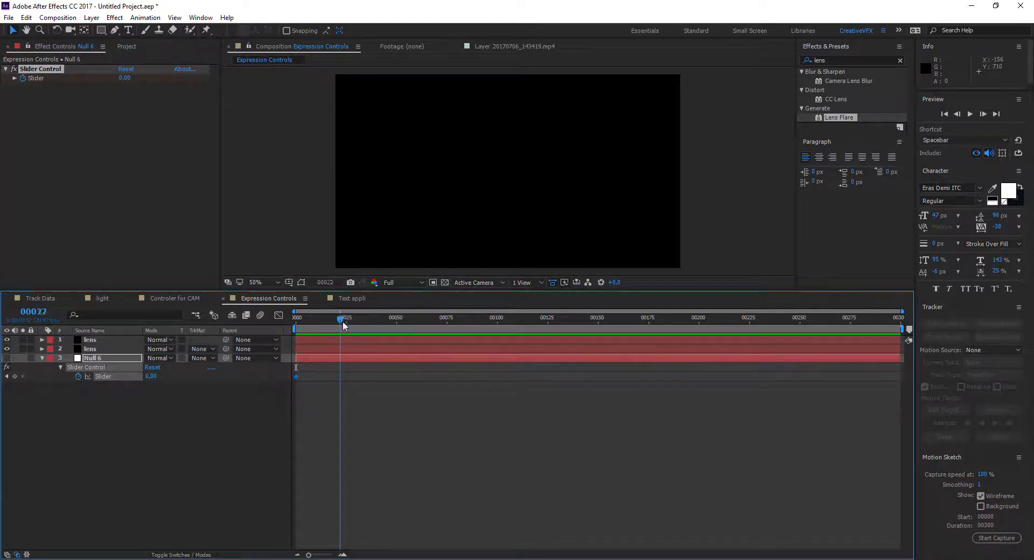
drag(124, 79, 148, 79)
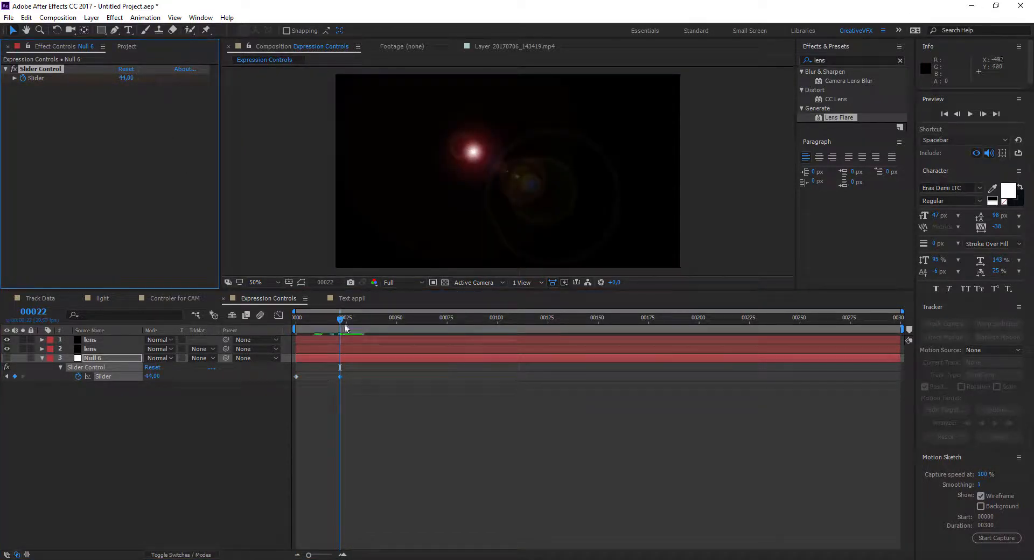
drag(356, 322, 451, 319)
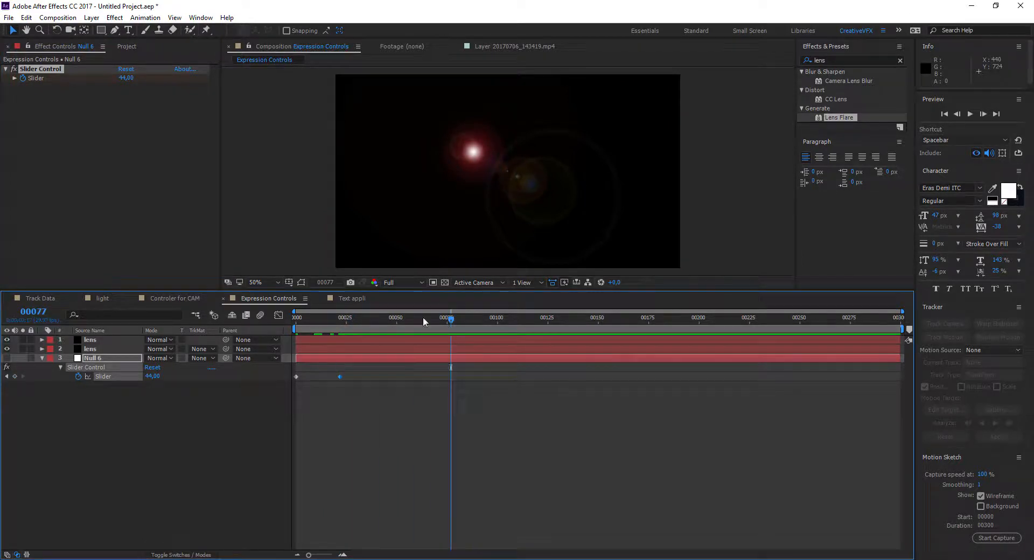
drag(127, 80, 151, 80)
Step: Move the upper lens layer's Flare Center to about 1090, 170 in the frame's upper-right area
click(90, 340)
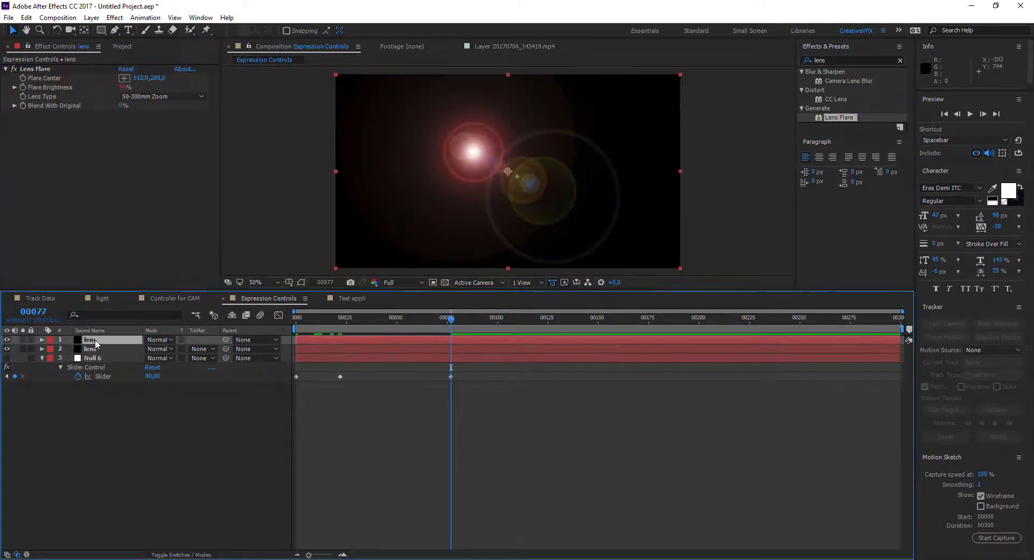
click(124, 78)
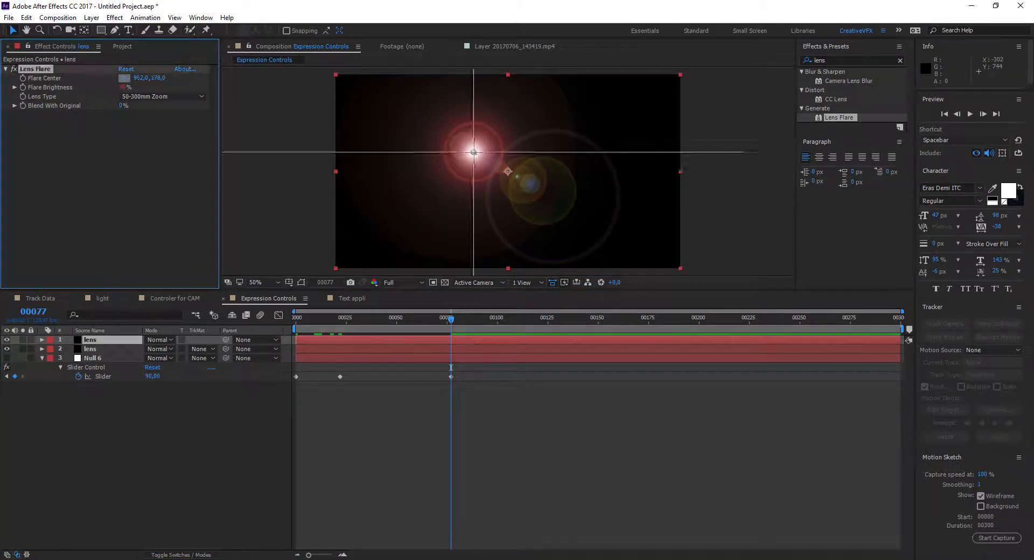
click(630, 120)
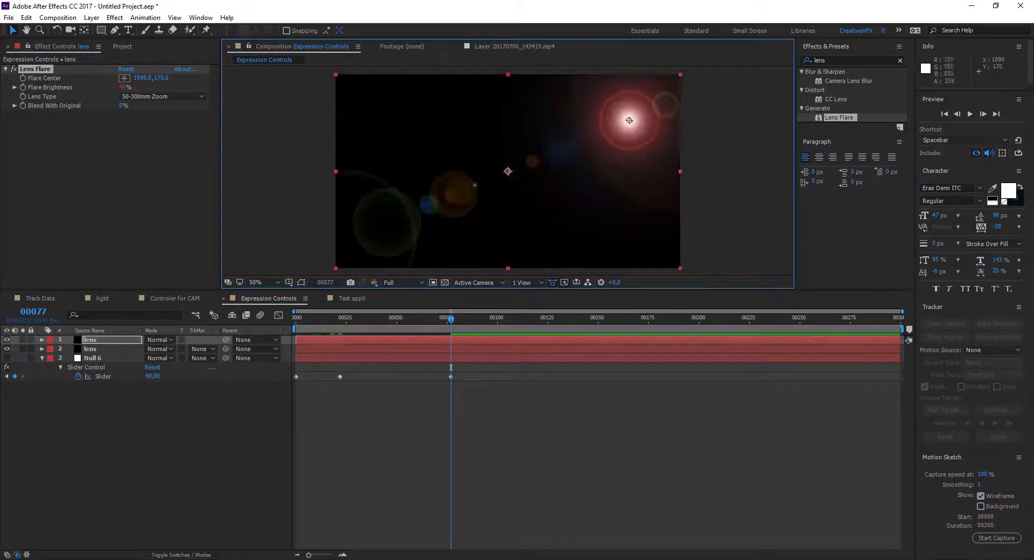
Step: Set the blending mode of both lens layers to Add
click(157, 342)
click(213, 200)
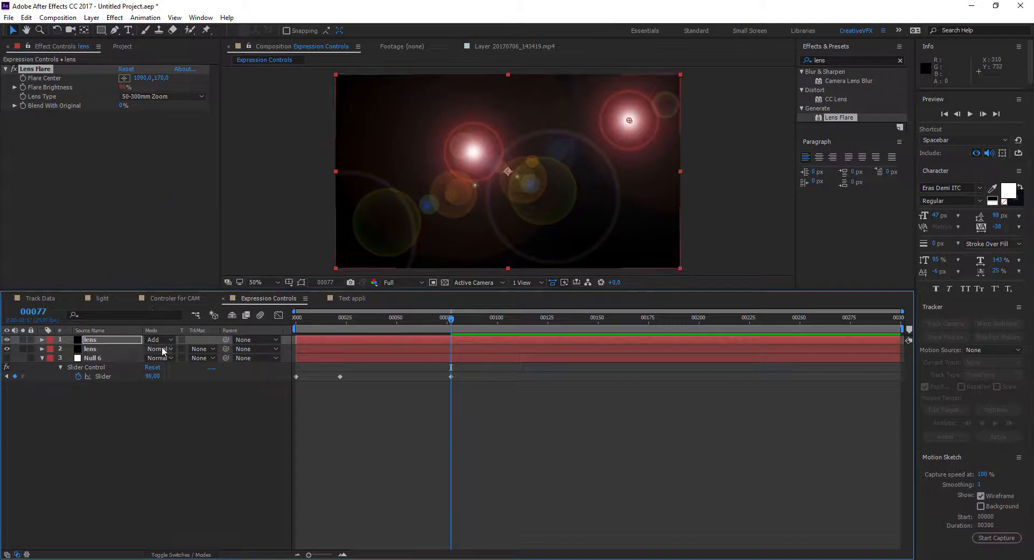
click(158, 349)
click(208, 203)
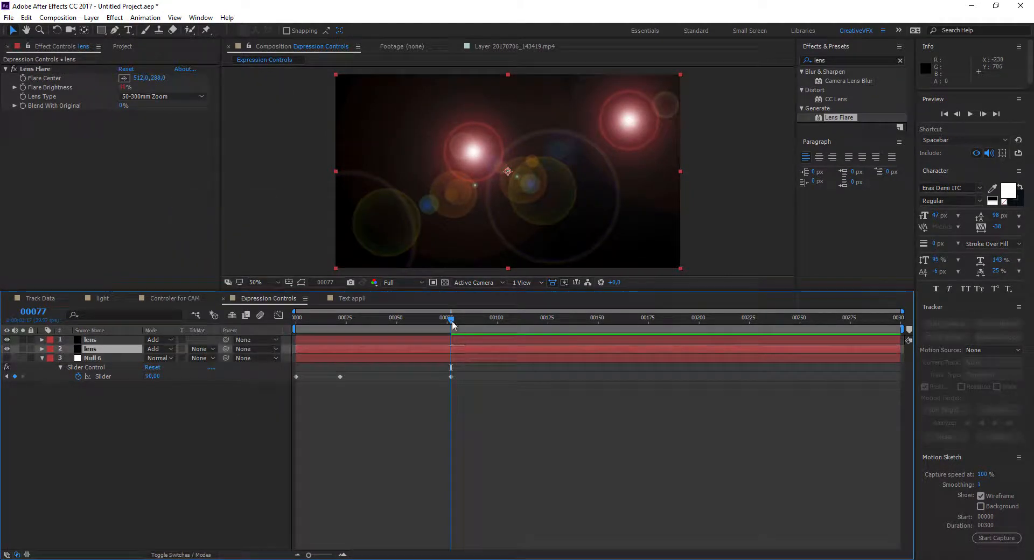
Step: Keyframe the null's Slider at 152 on frame 118 and at a lower value on frame 181, and preview the animation
drag(453, 324, 534, 326)
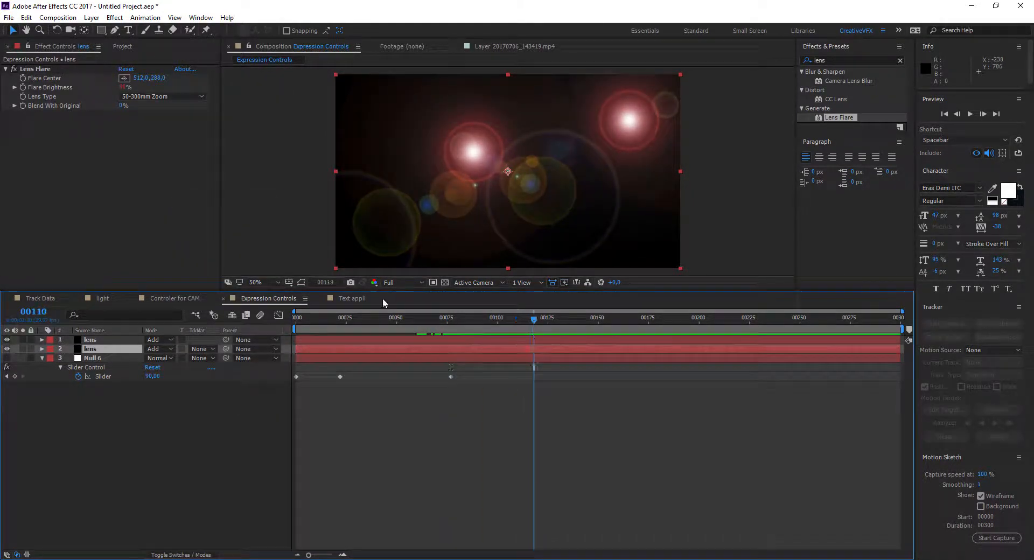
click(92, 358)
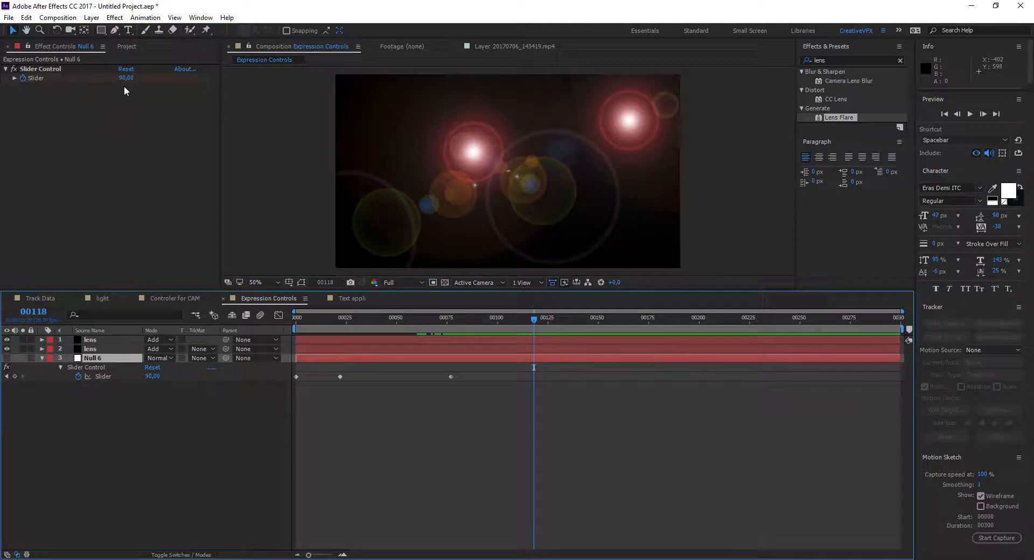
drag(127, 78, 157, 79)
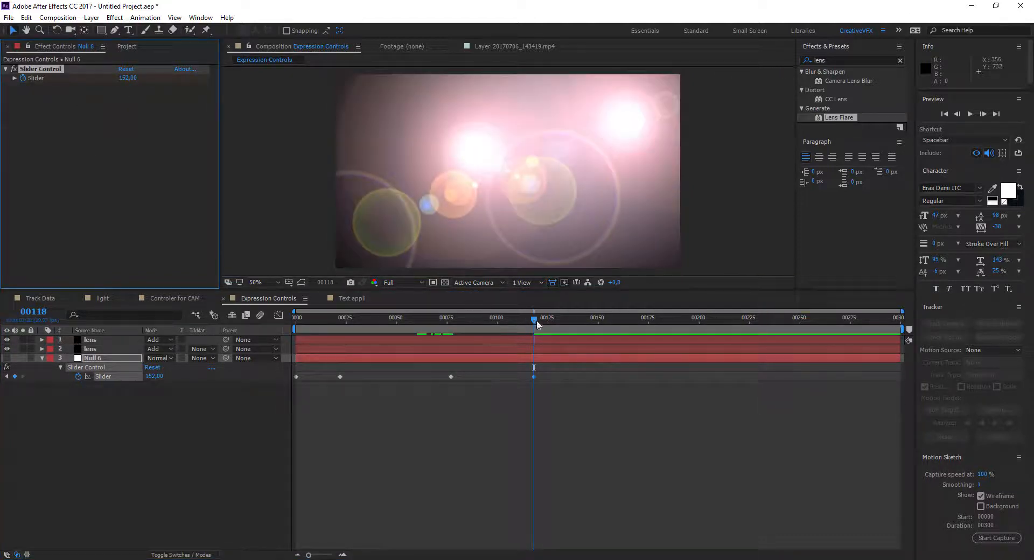
drag(537, 323, 661, 323)
drag(128, 77, 96, 82)
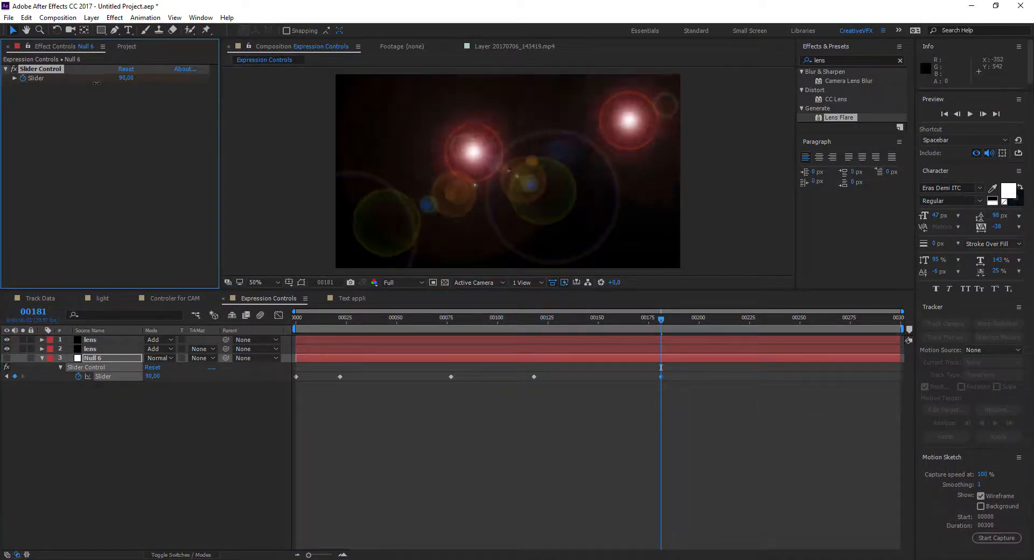
key(space)
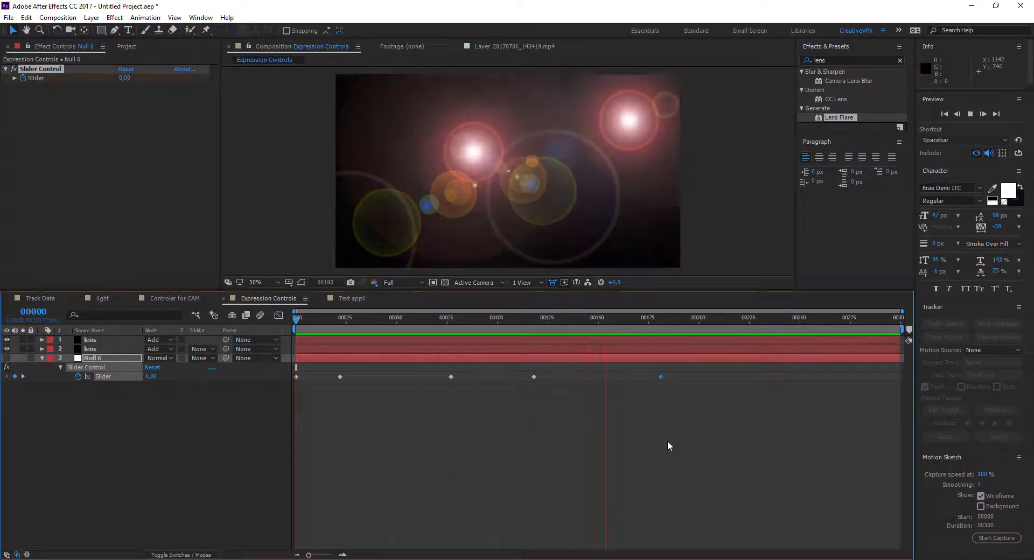
key(space)
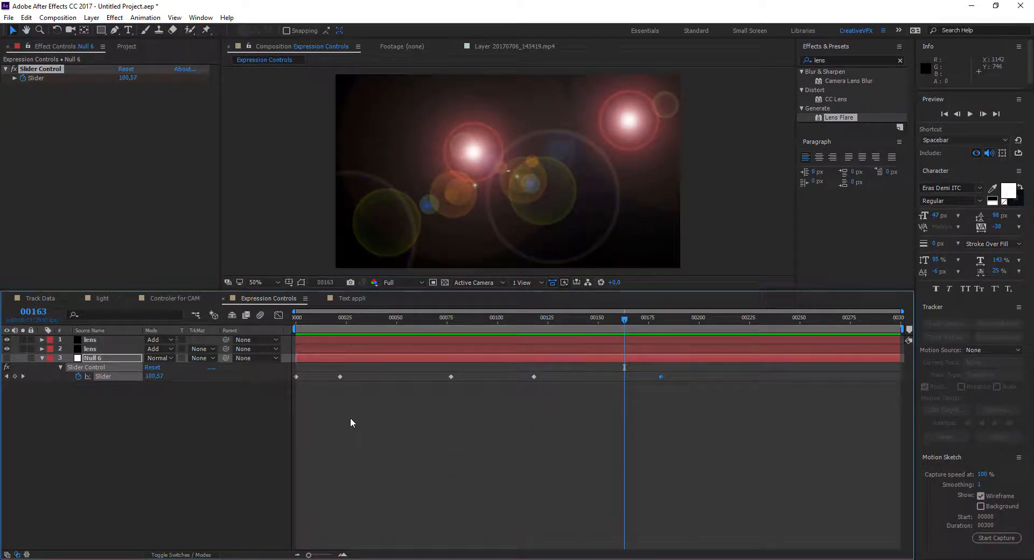